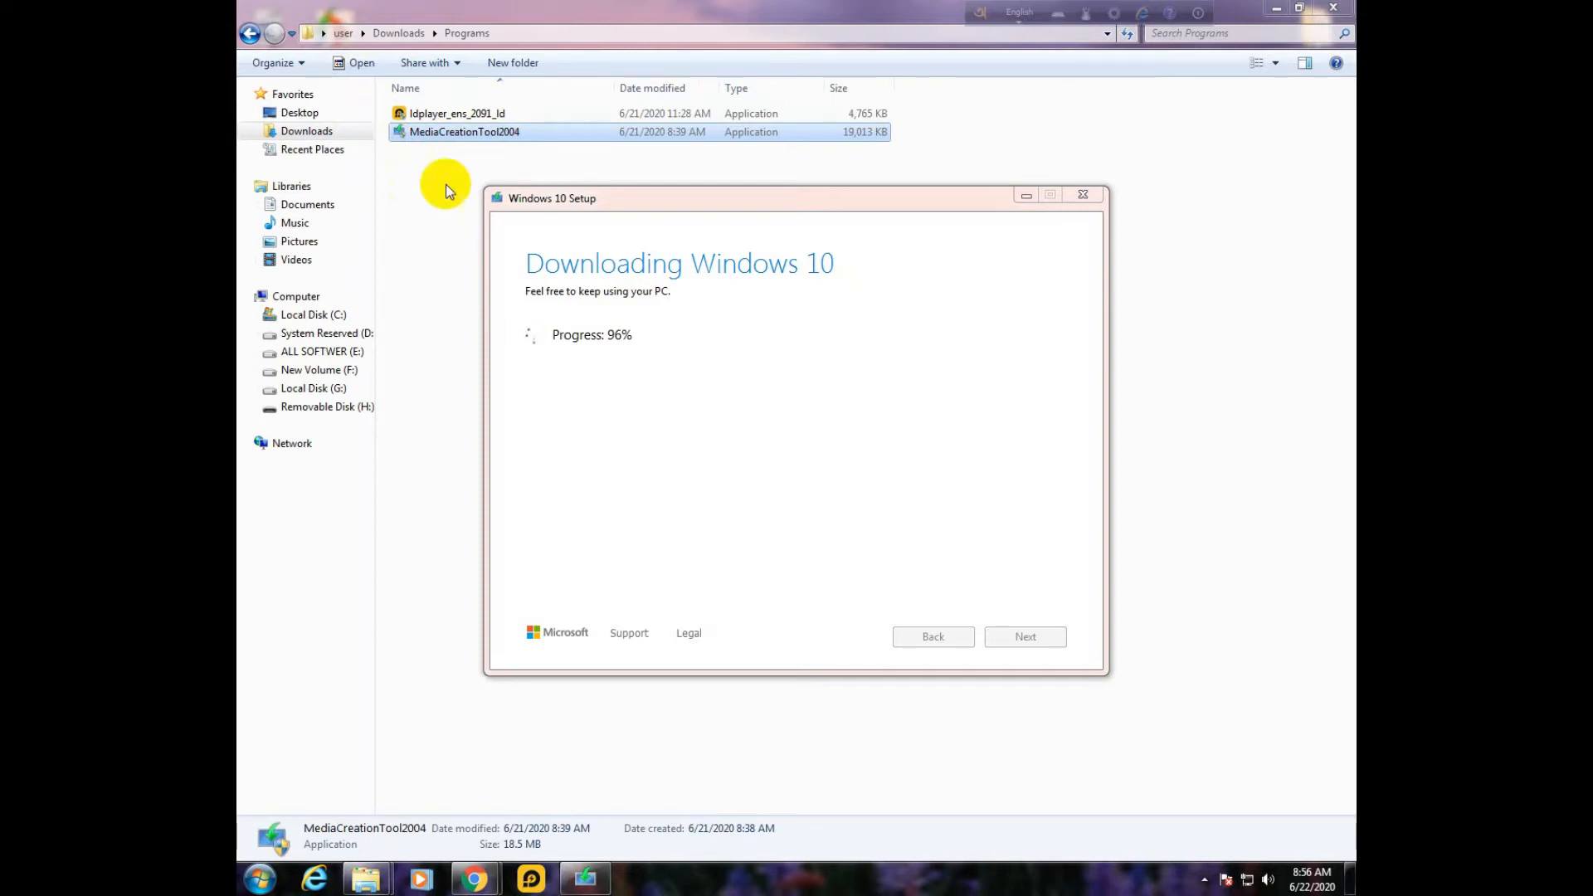
- Copy the name text of the MediaCreationTool2004 file in the Programs download folder
right_click(457, 132)
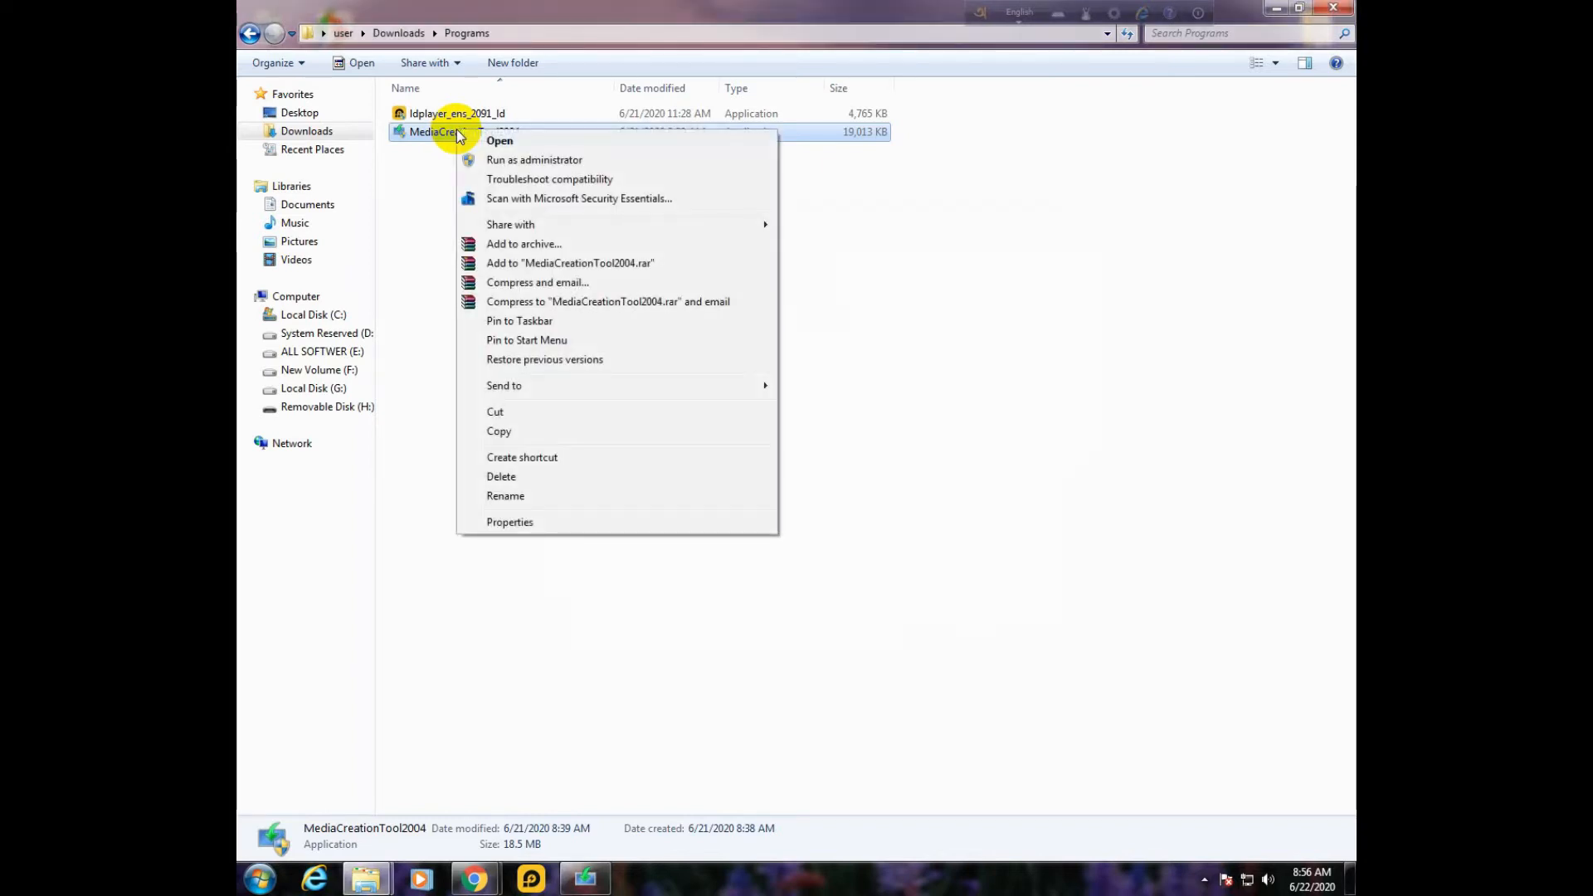
click(513, 496)
drag(533, 133, 406, 133)
key(ctrl+c)
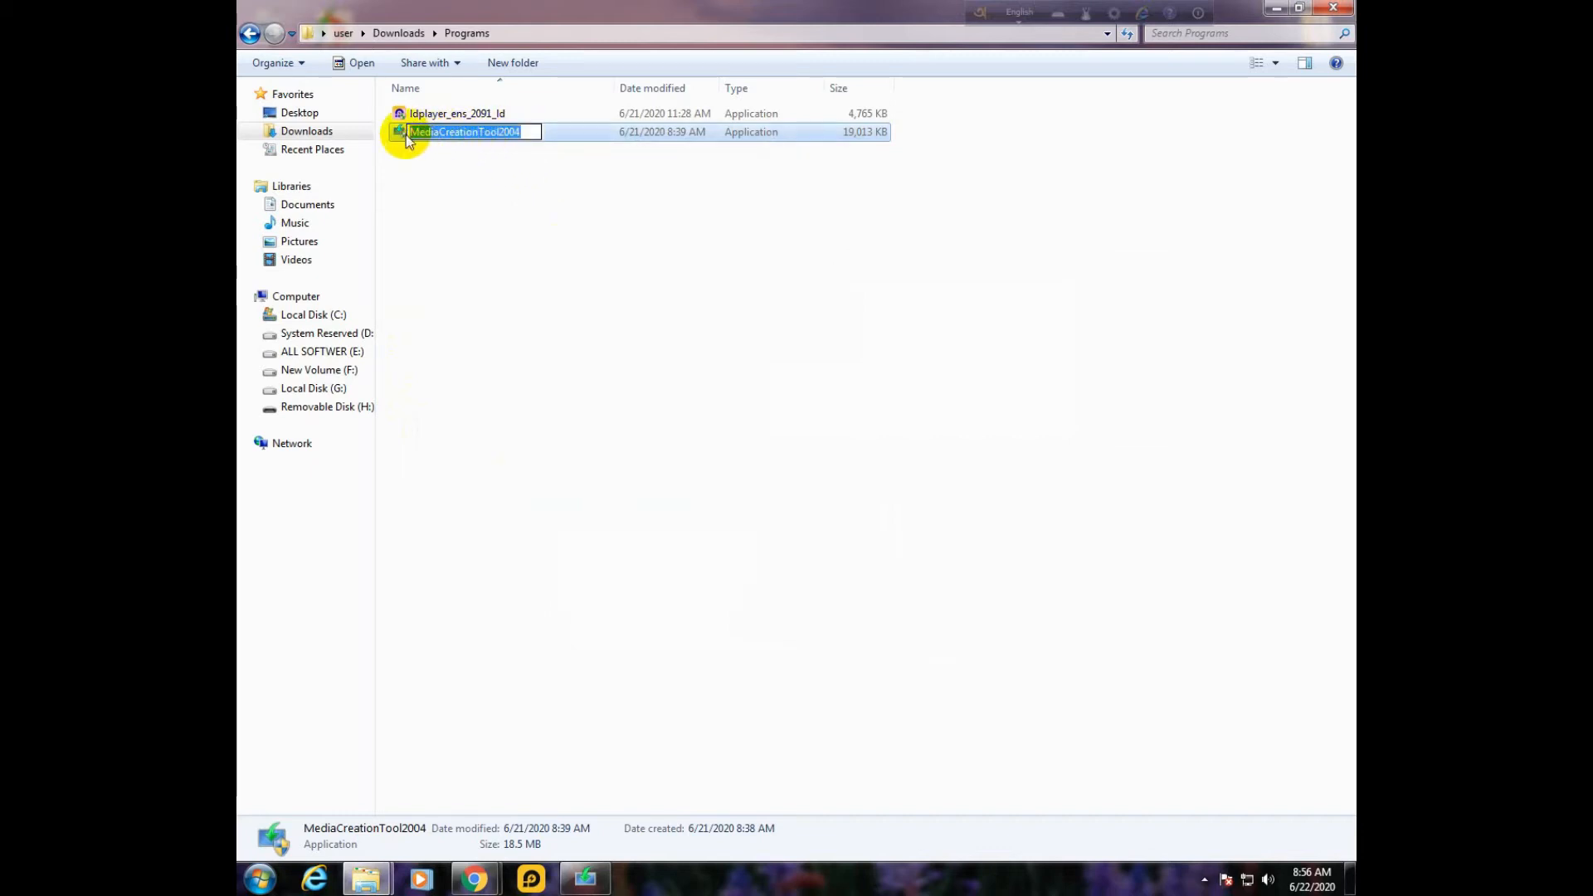
right_click(436, 136)
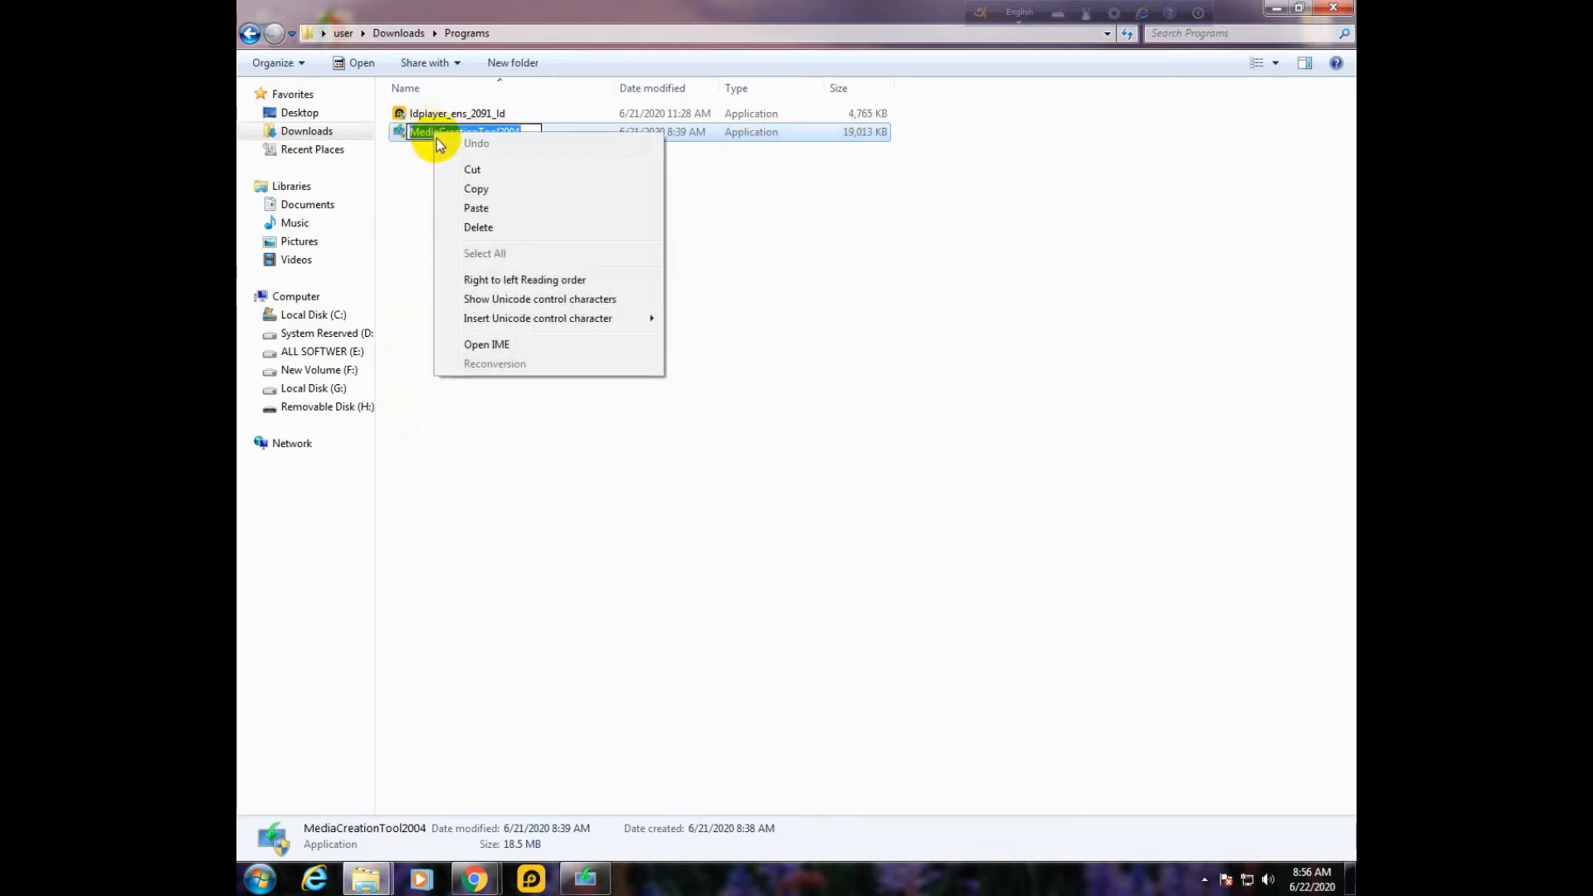
click(475, 189)
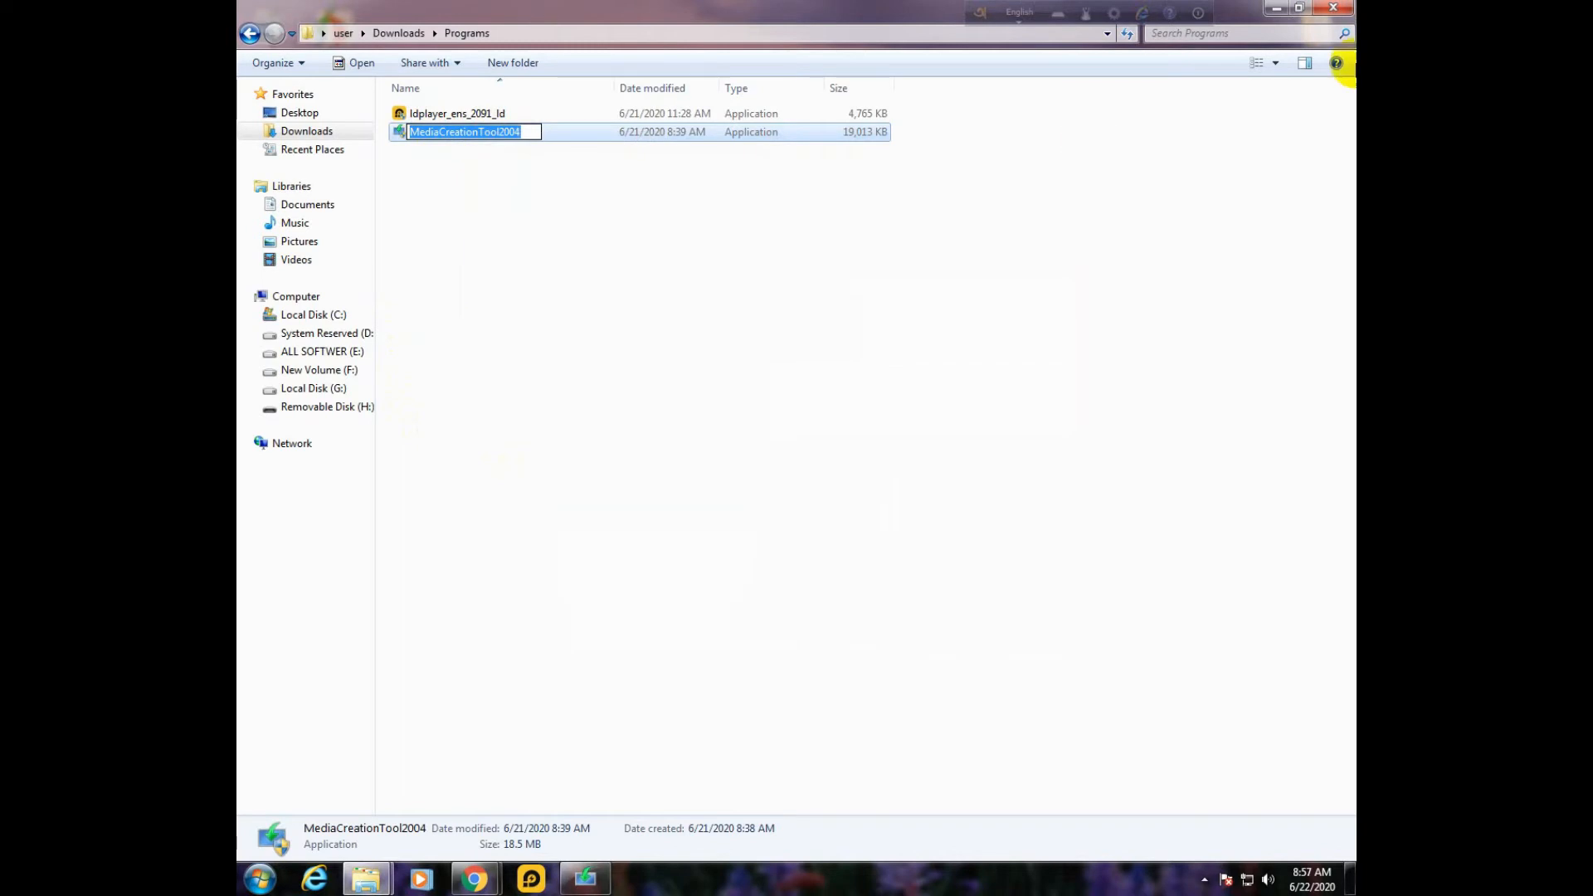
- Switch to Google Chrome, close the spare tab and search Google for the copied name MediaCreationTool2004
click(1286, 9)
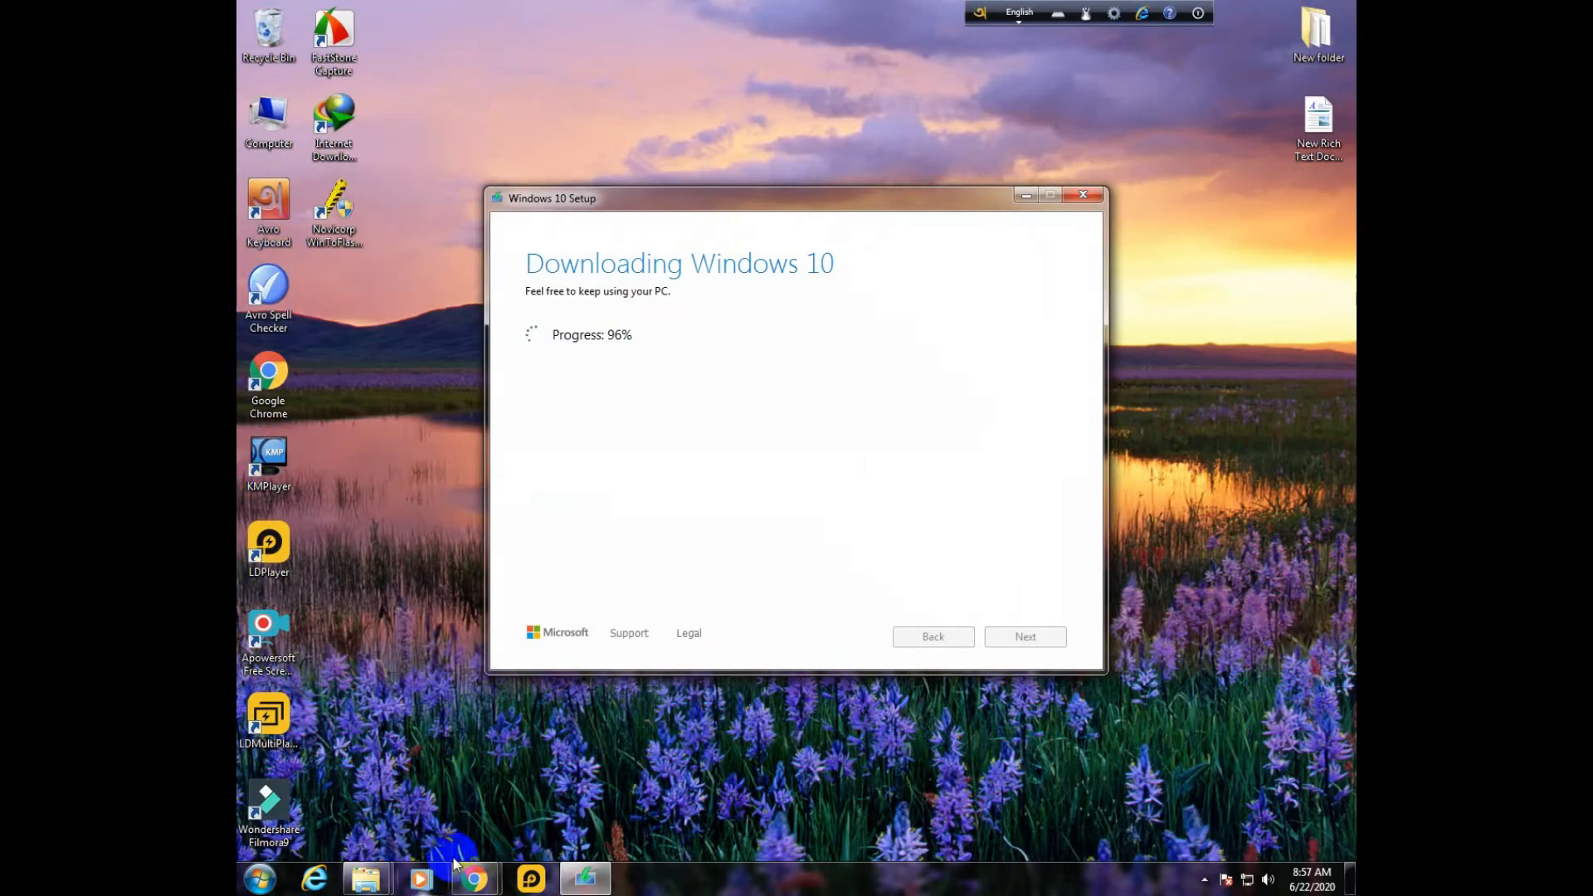
click(476, 875)
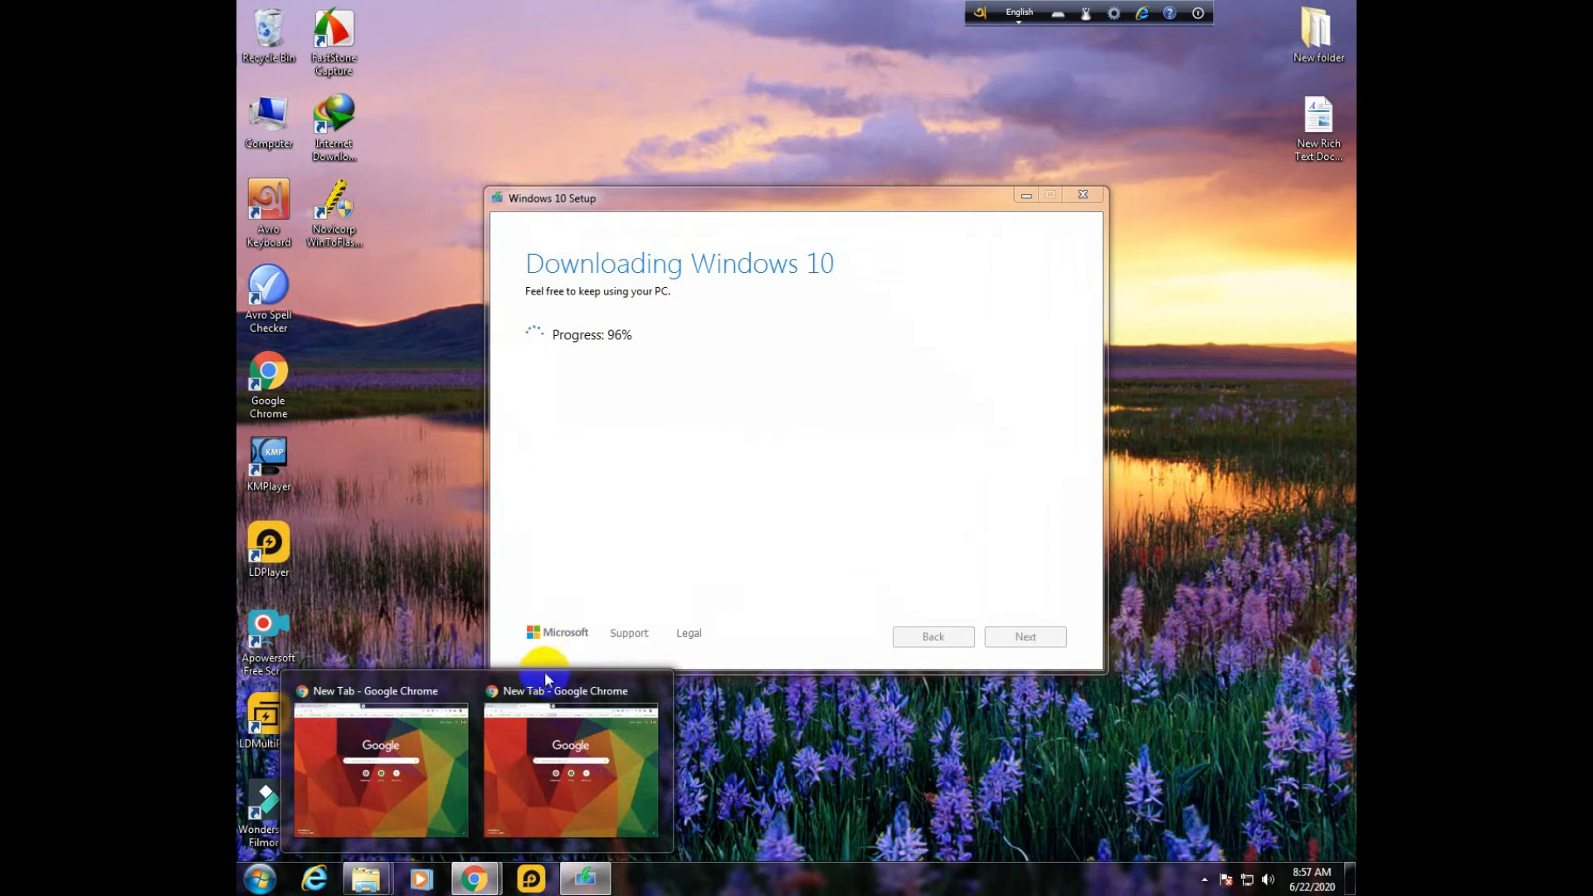
click(549, 735)
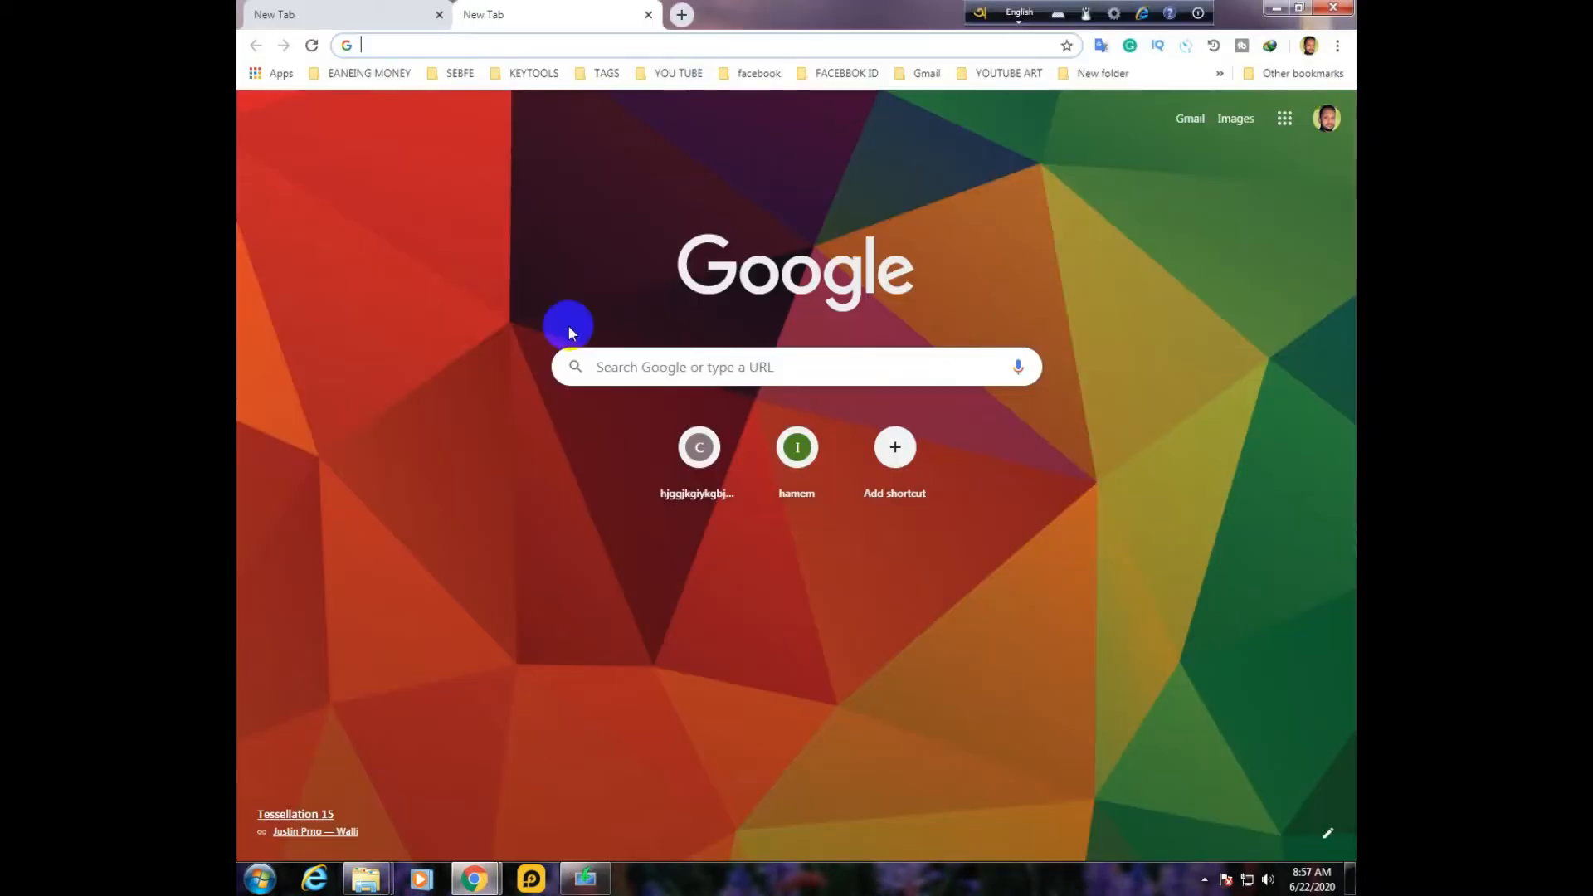
click(439, 14)
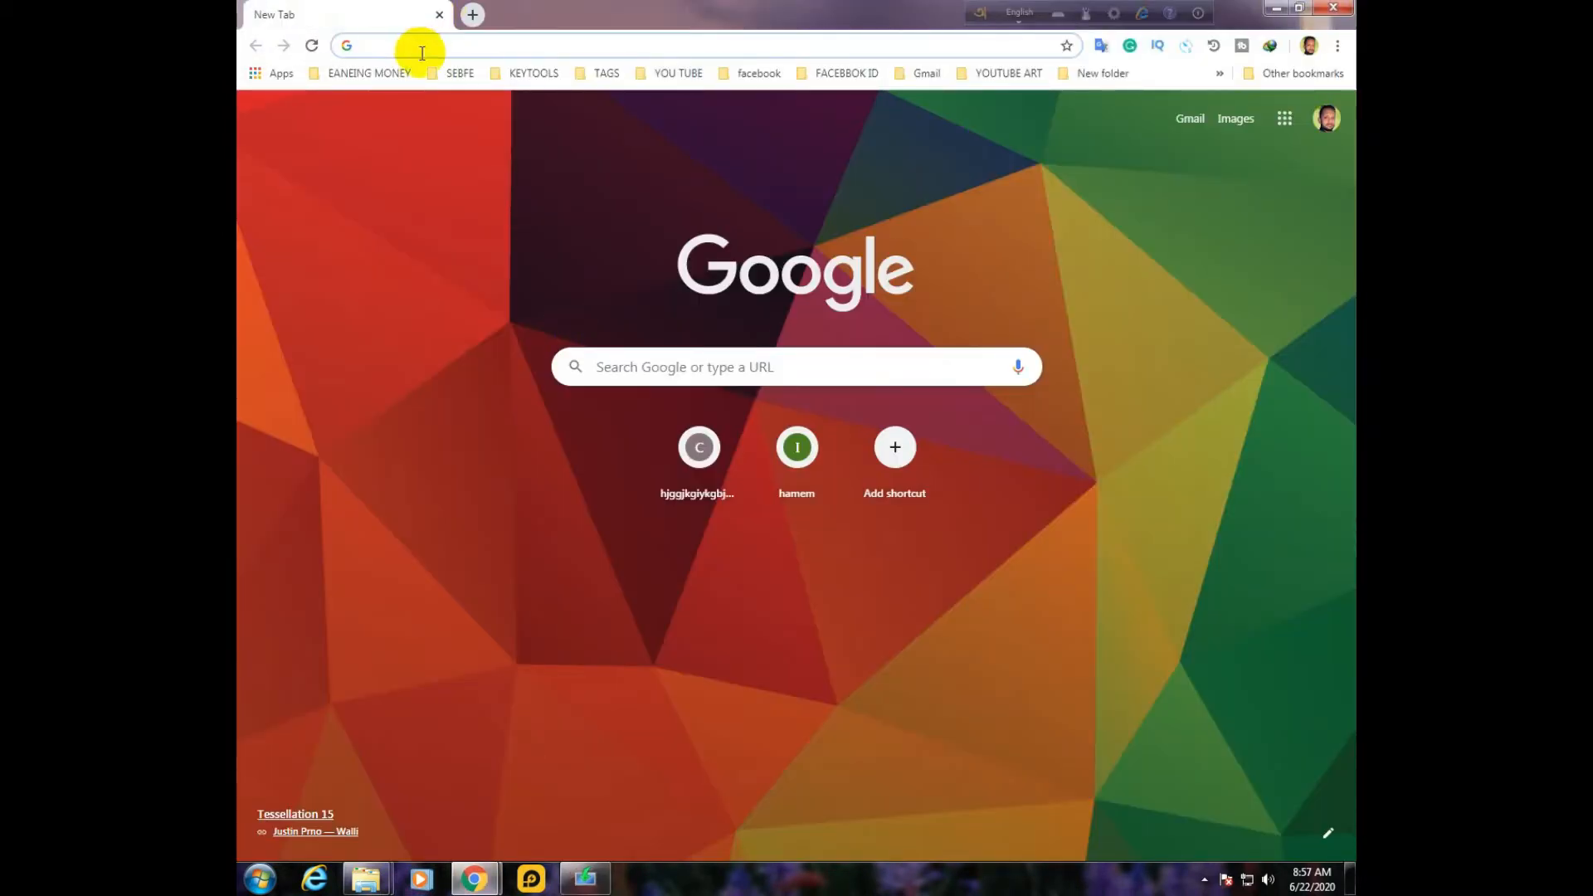
click(618, 366)
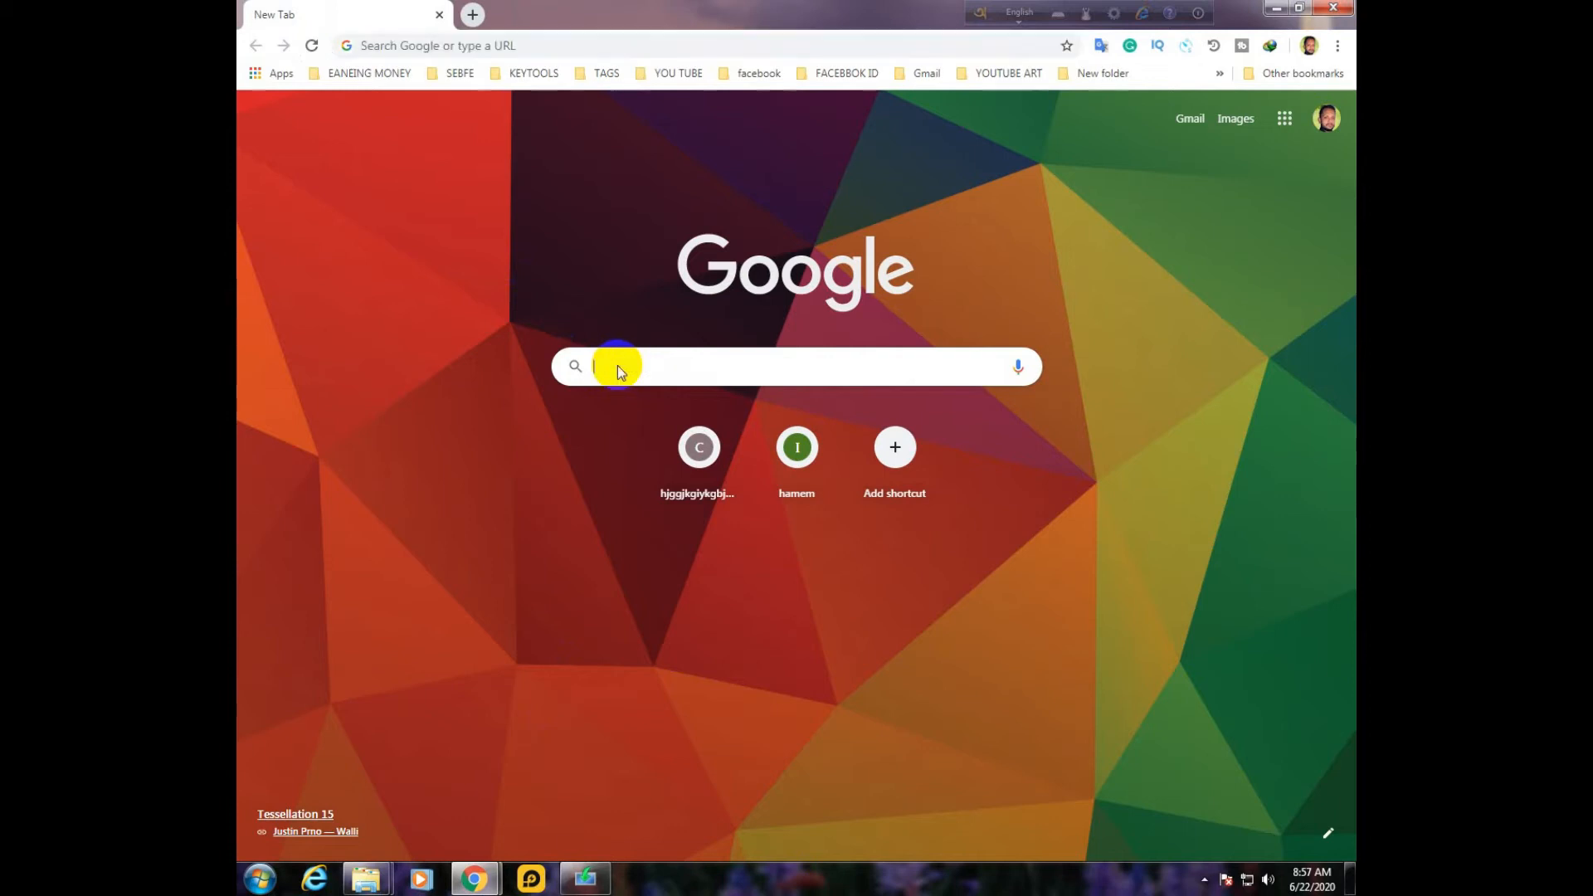
right_click(618, 365)
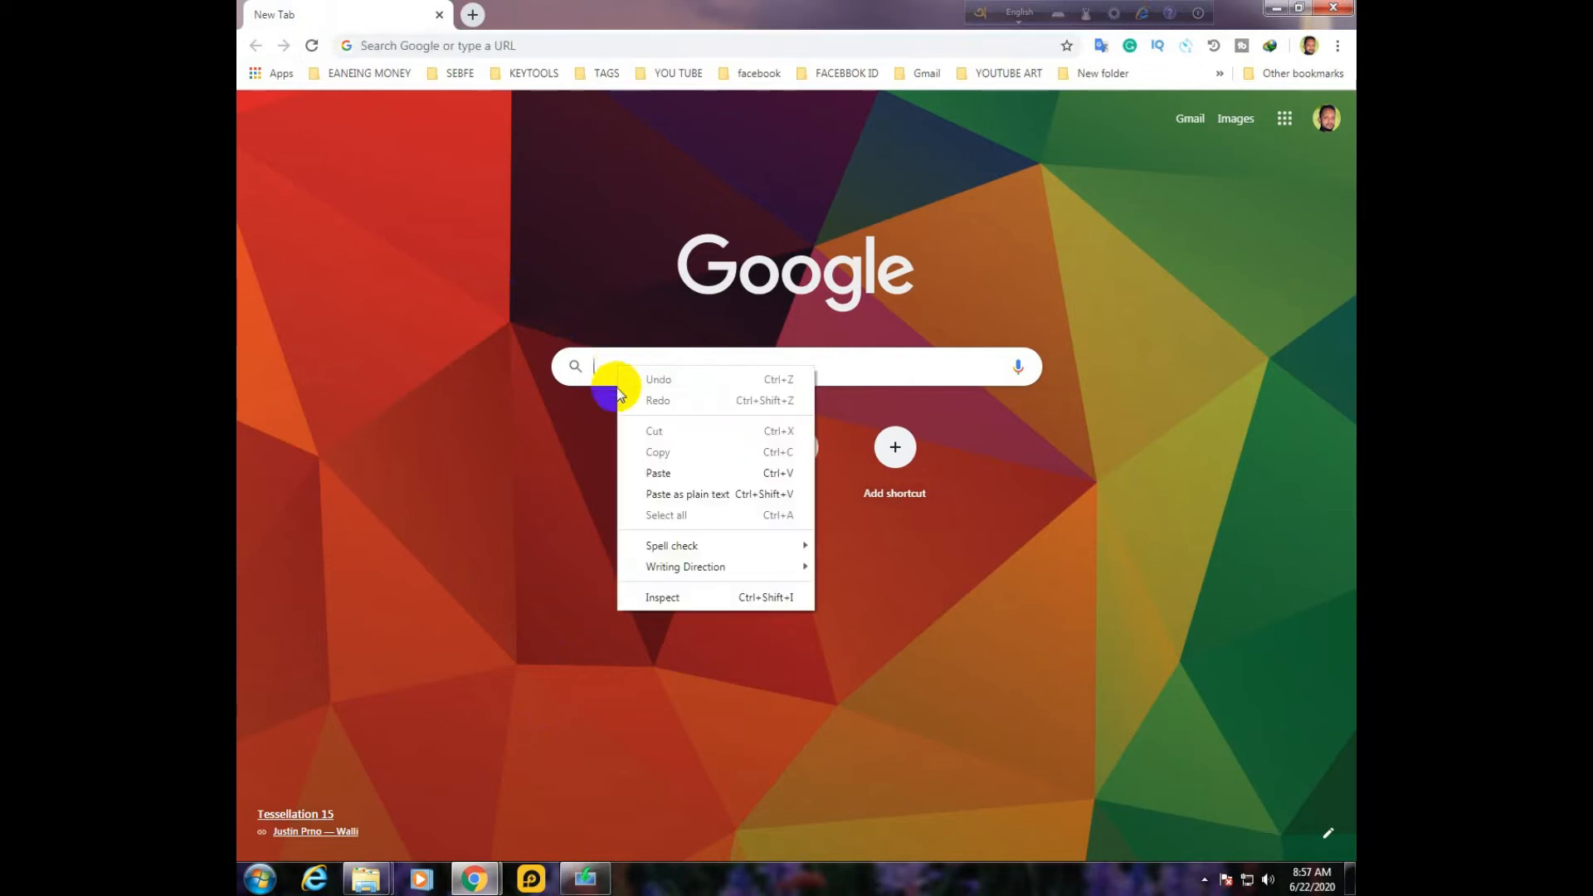
click(660, 490)
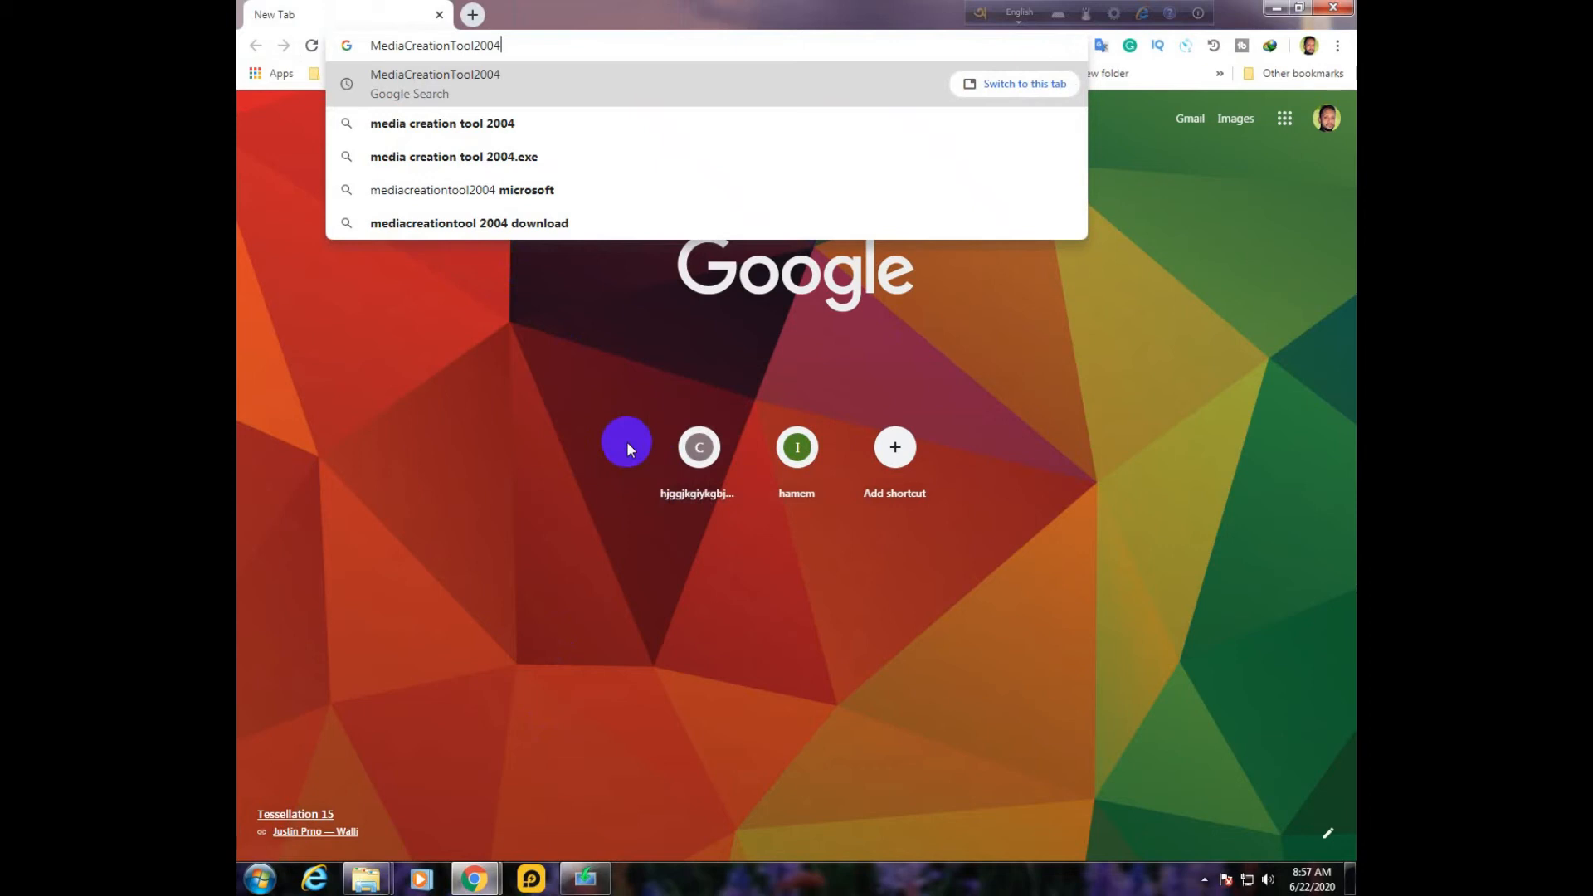
key(Return)
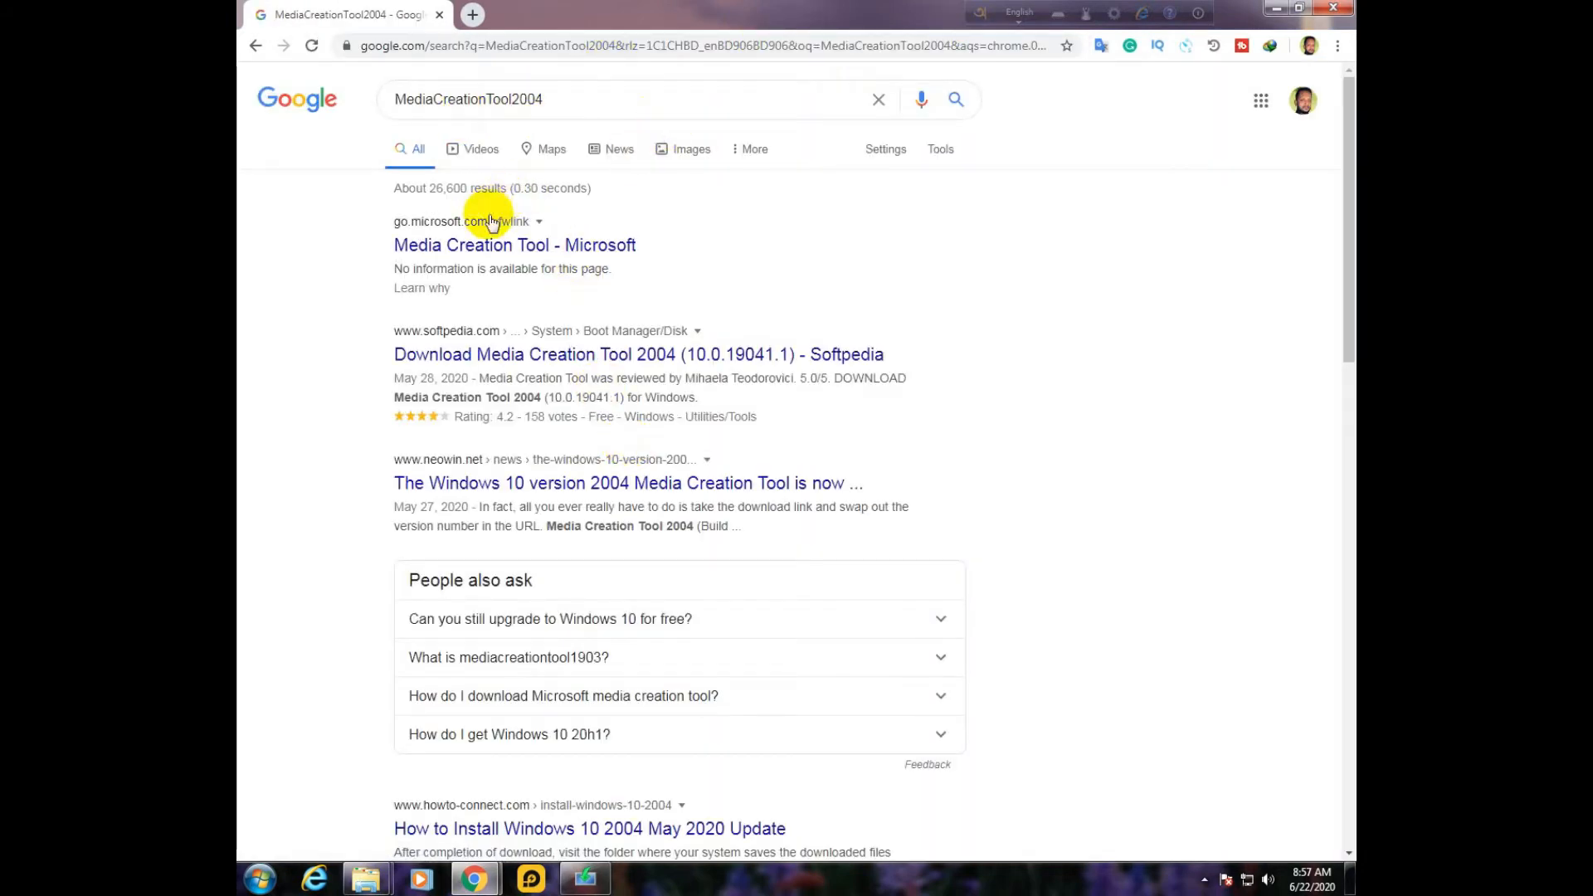
- Download the Media Creation Tool from the Microsoft search result as MediaCreationTool2004_2.exe in the Programs category, and open its download folder
click(481, 249)
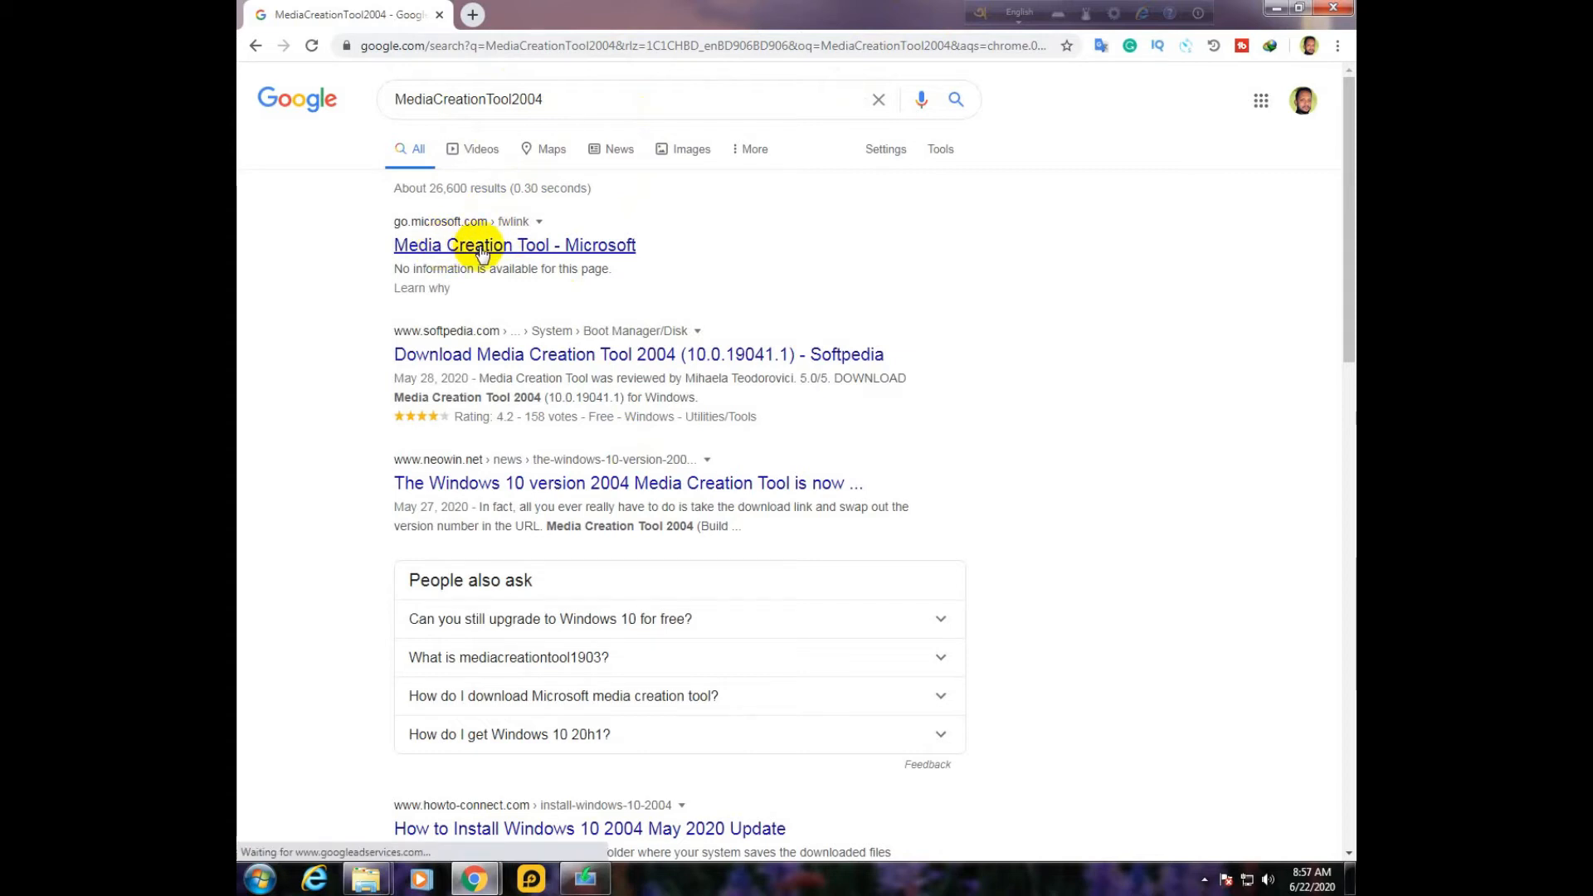
click(525, 251)
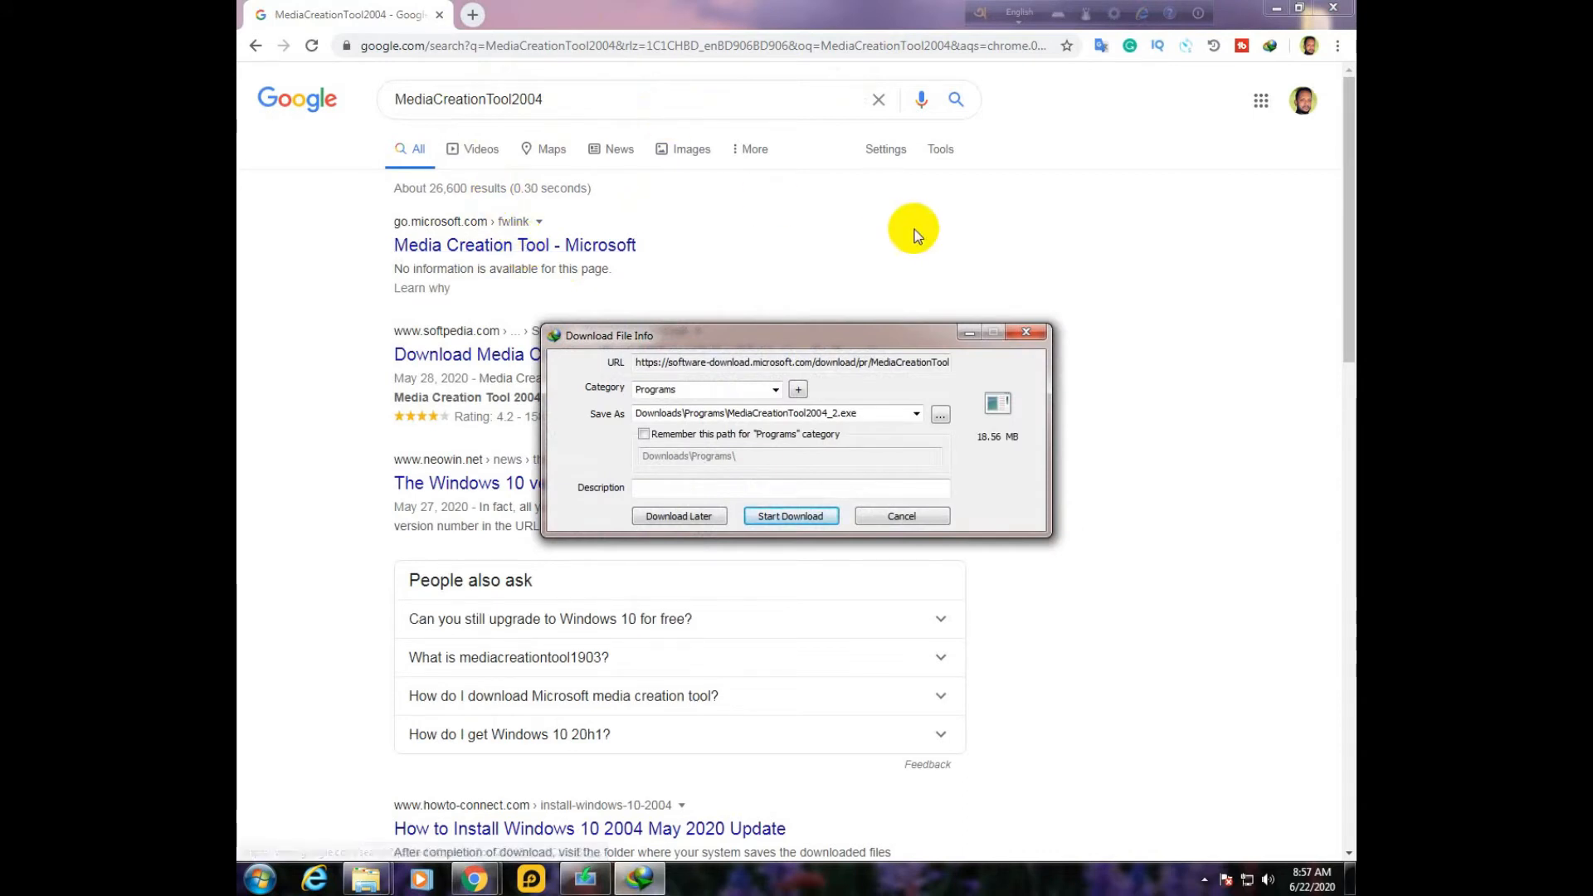
click(794, 518)
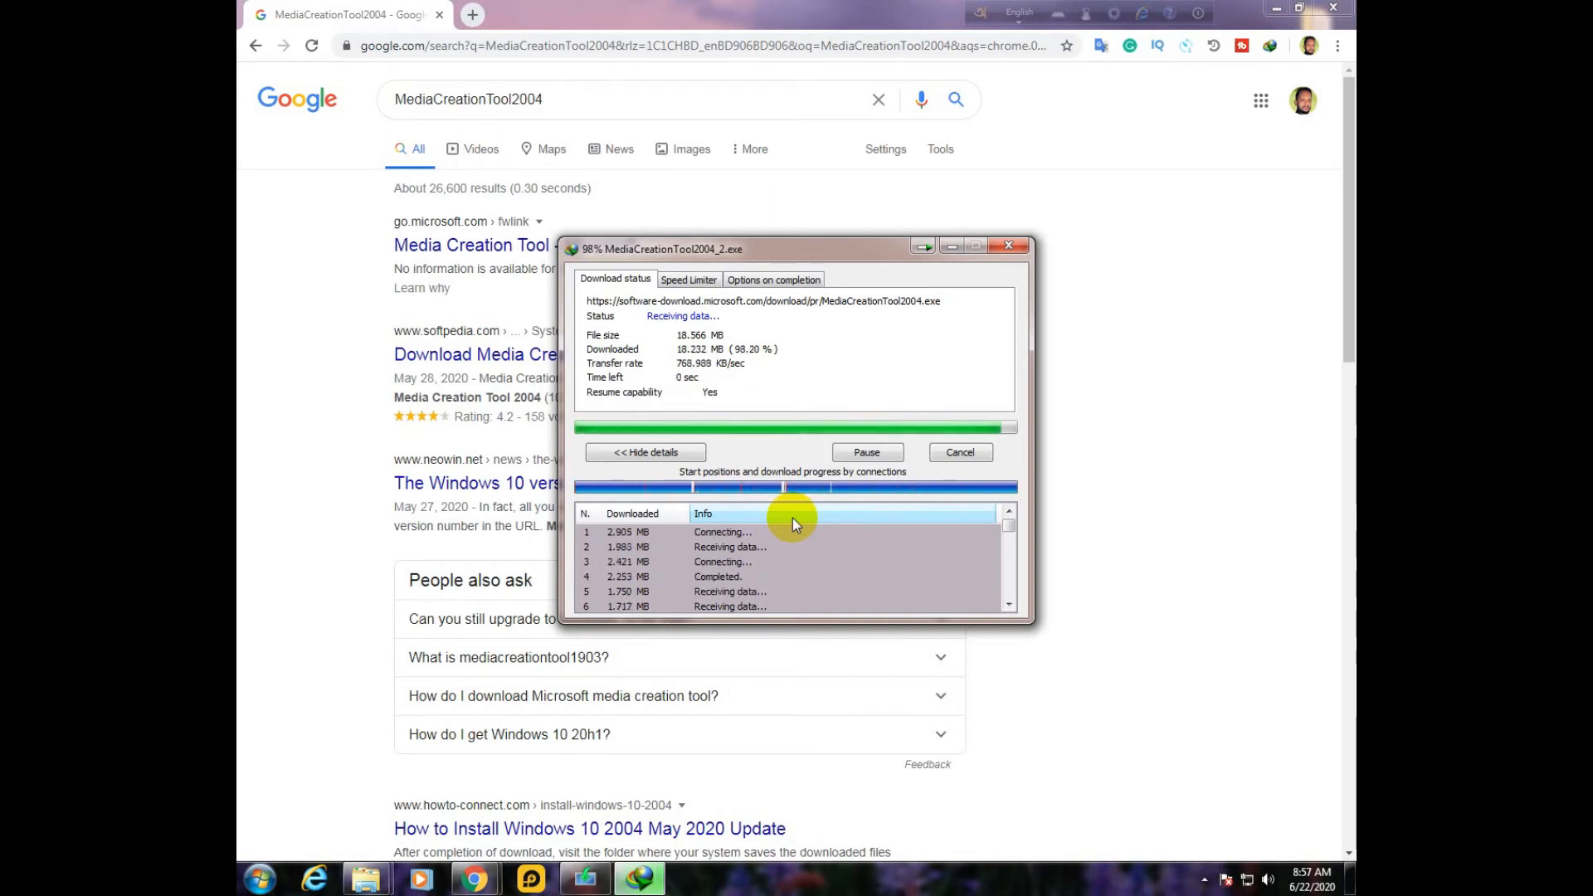
click(830, 493)
- Try to run MediaCreationTool2004_2, dismiss the setup message, and close the browser
double_click(479, 155)
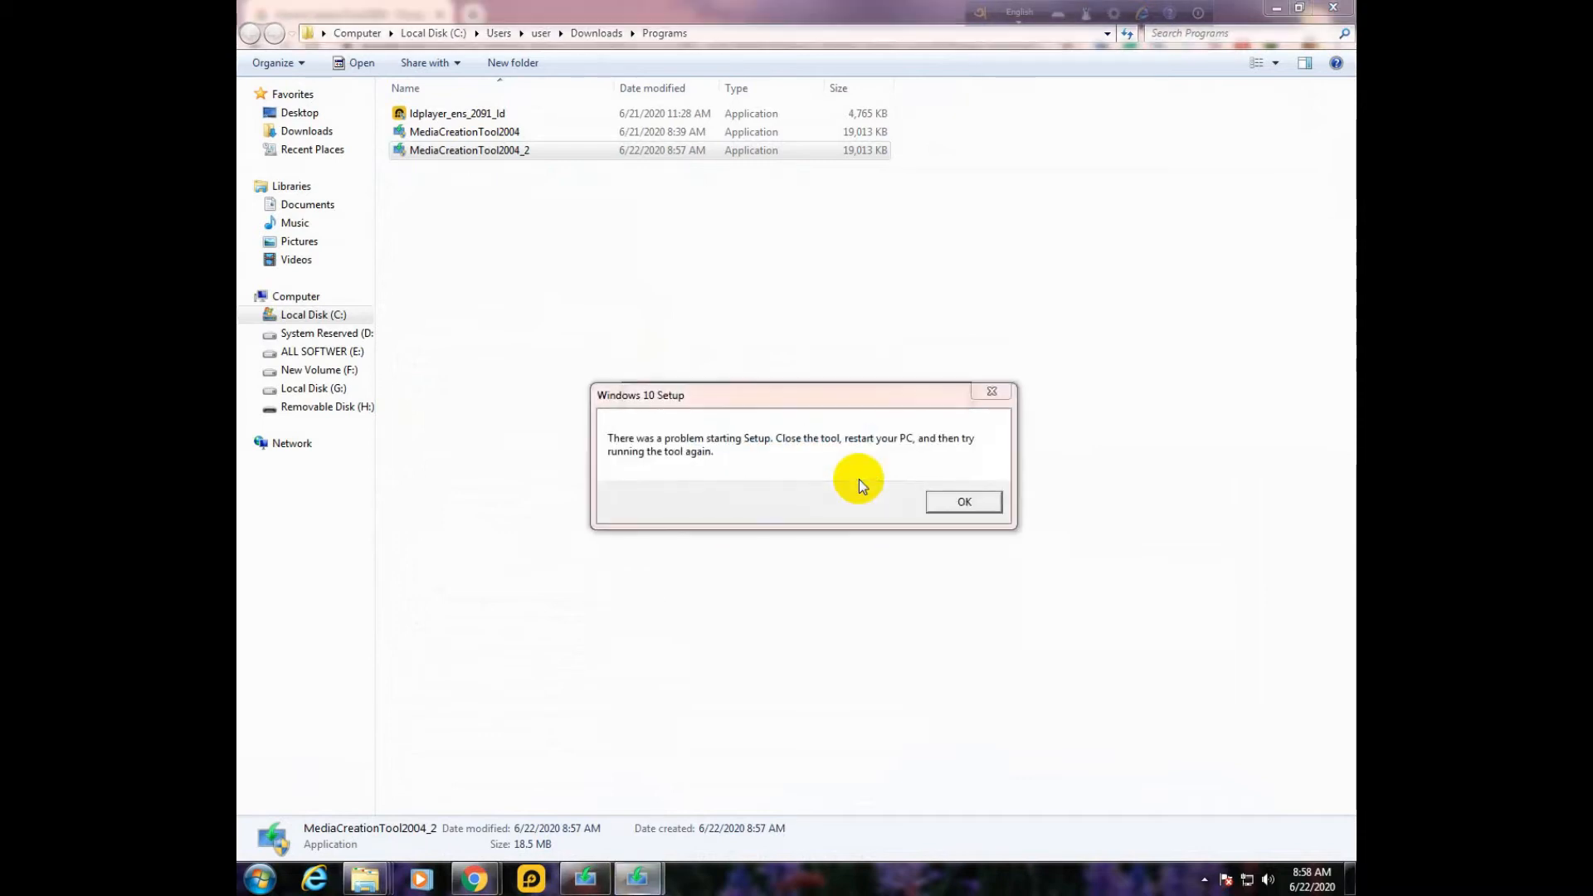
click(963, 500)
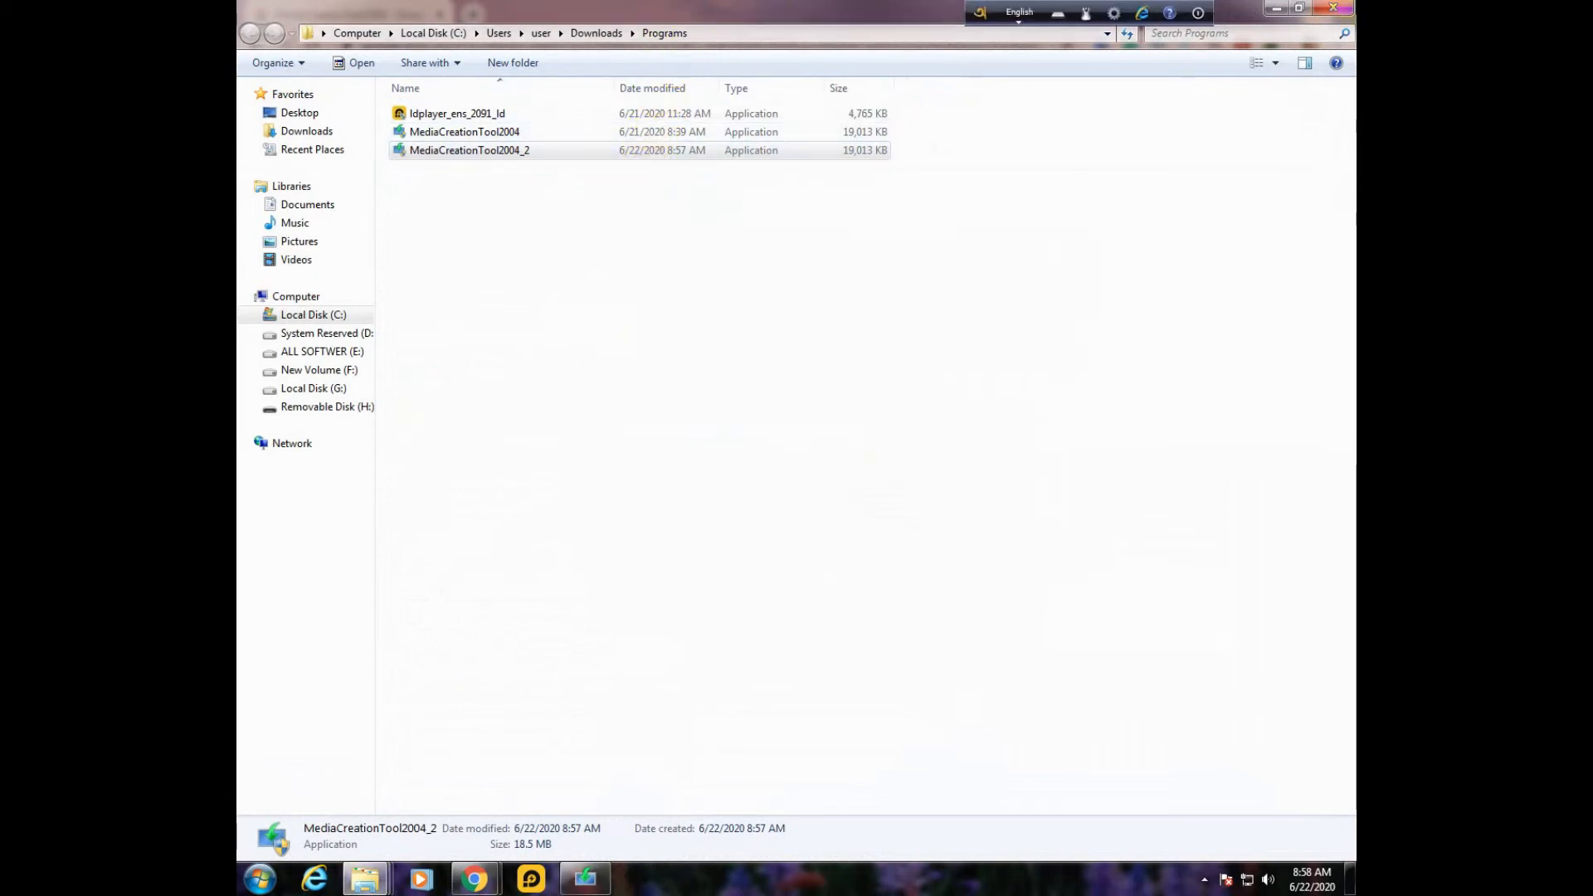
click(1277, 8)
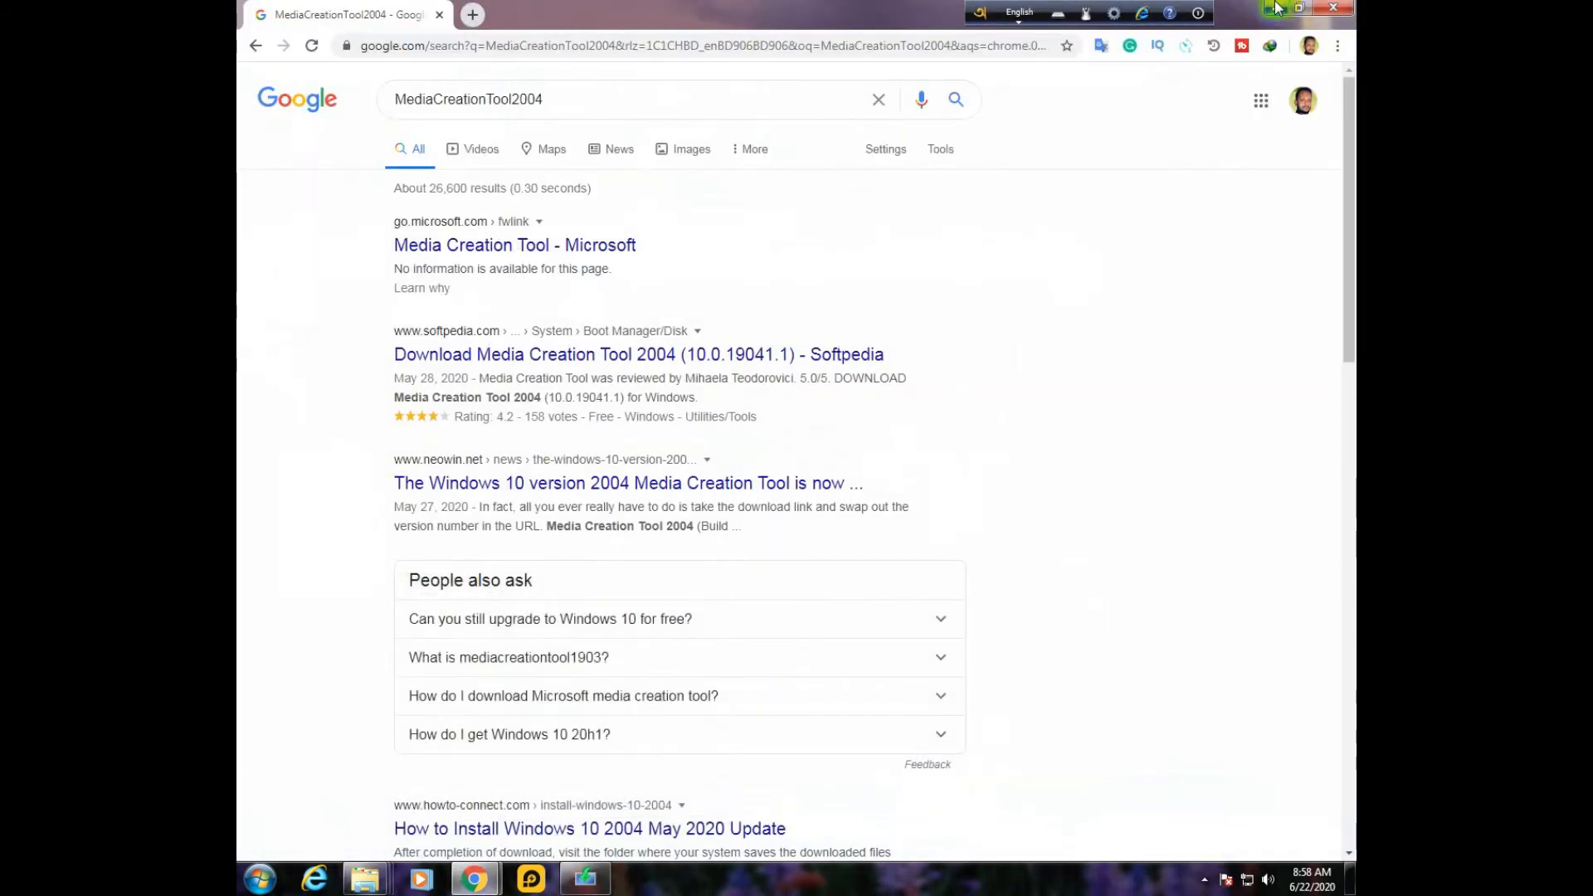
click(1345, 9)
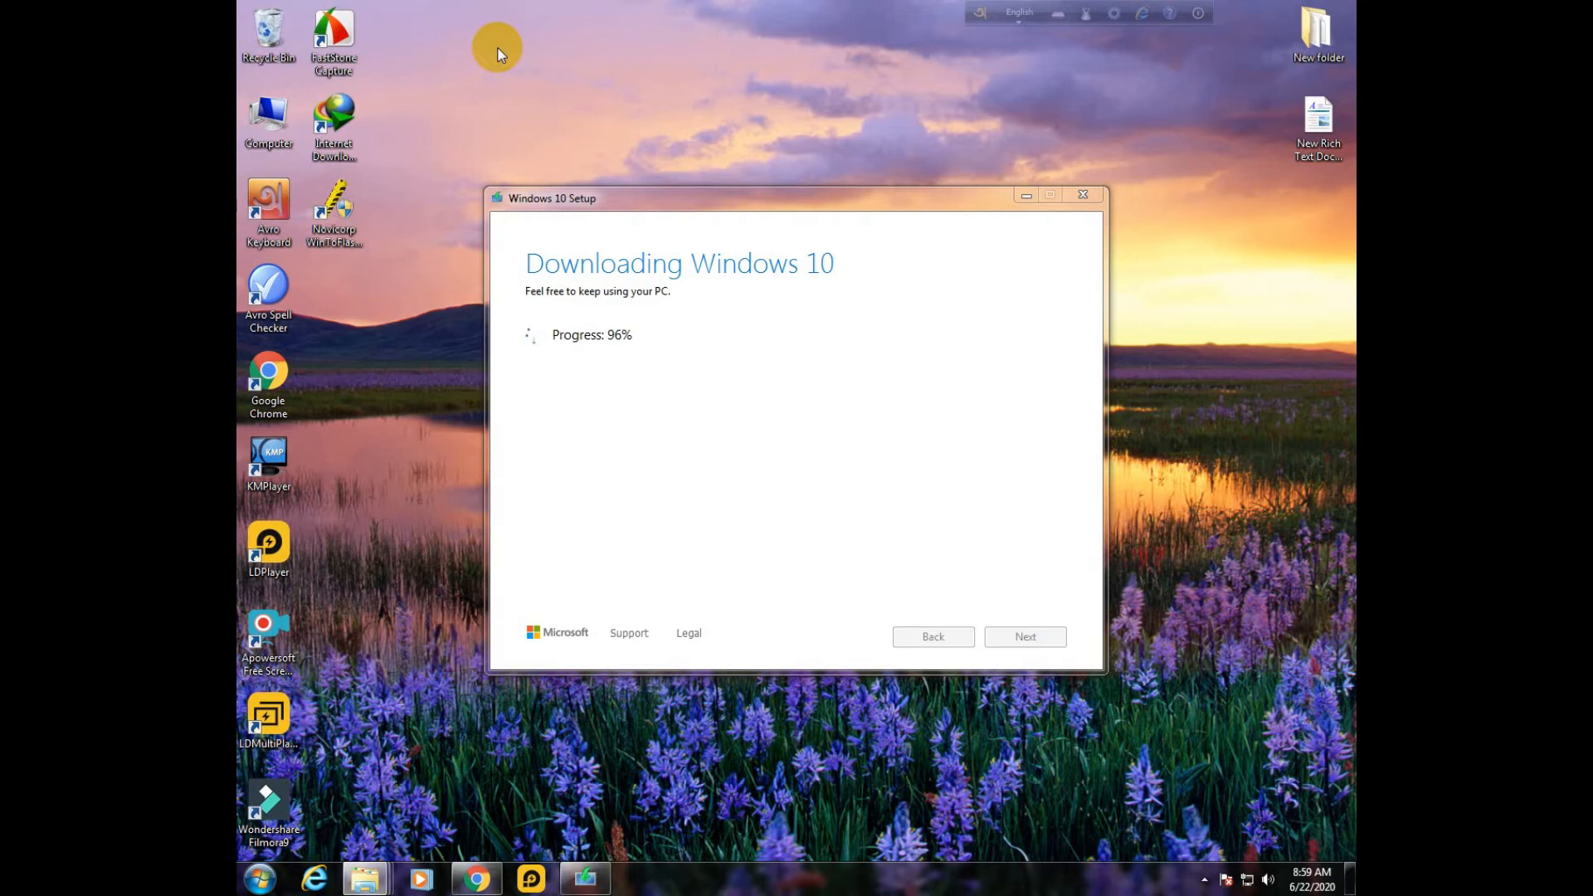
- View the computer's drives and return to the desktop
double_click(268, 119)
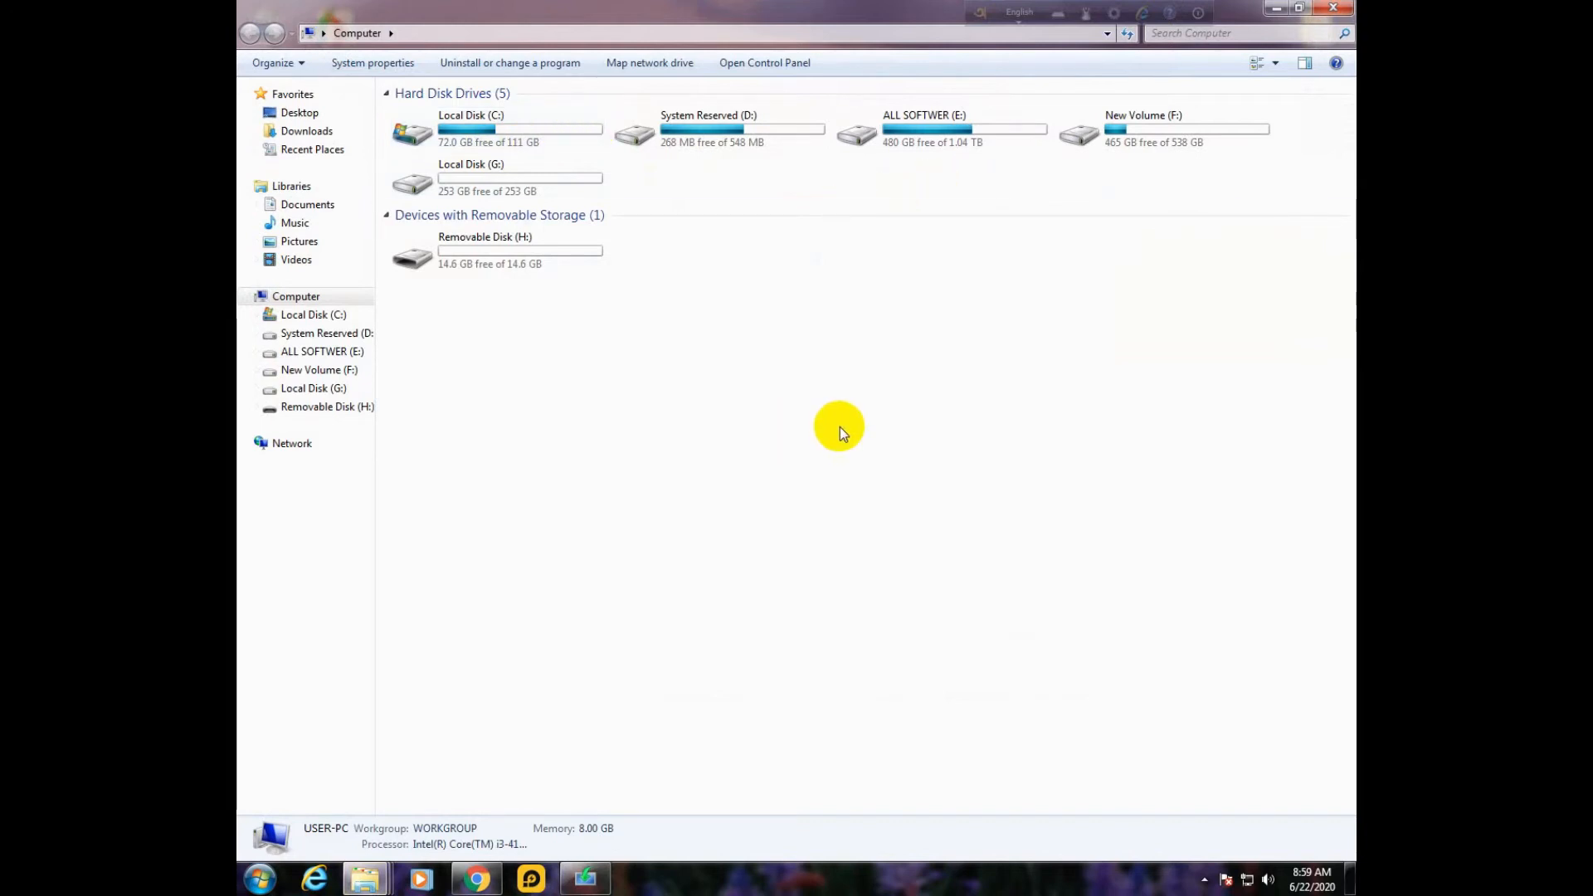
click(1276, 8)
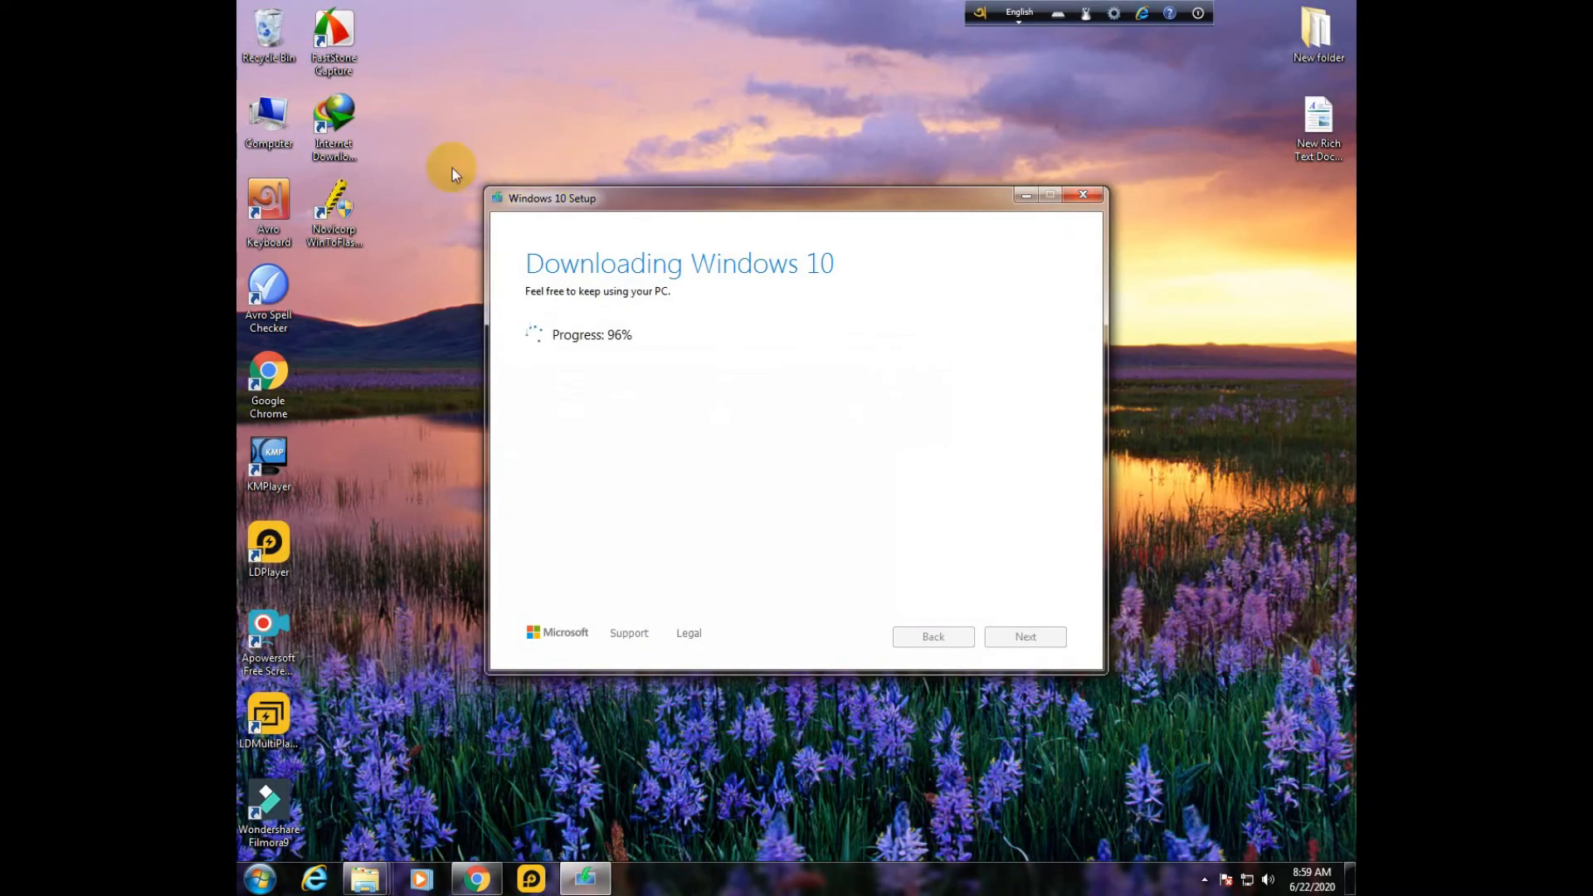
right_click(435, 91)
click(469, 40)
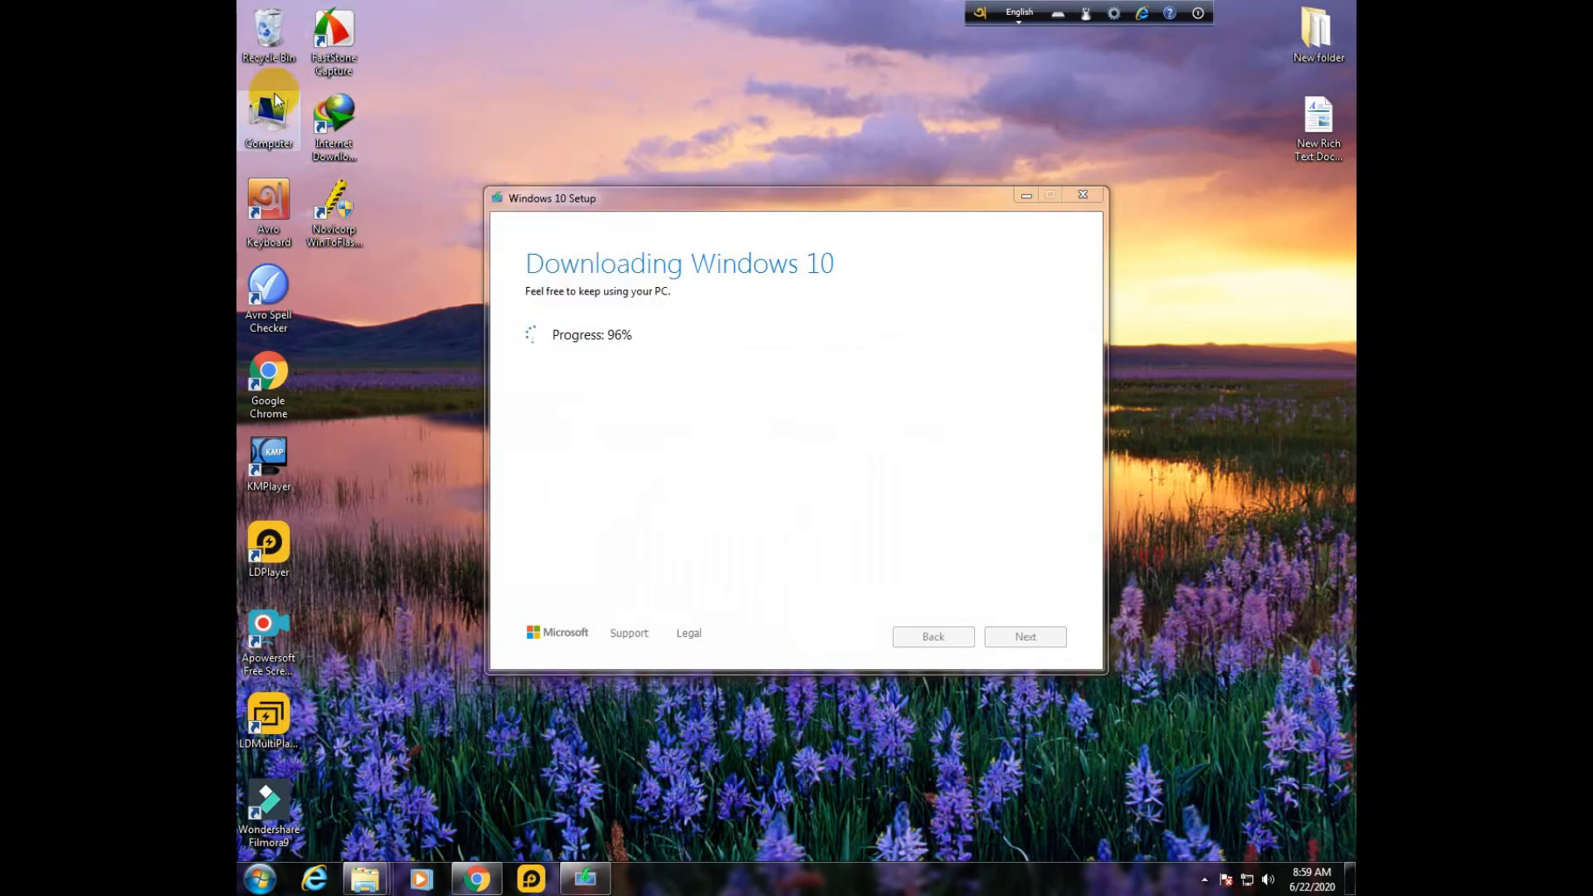
- Open the System Protection settings in the computer's advanced system properties
right_click(267, 117)
click(330, 281)
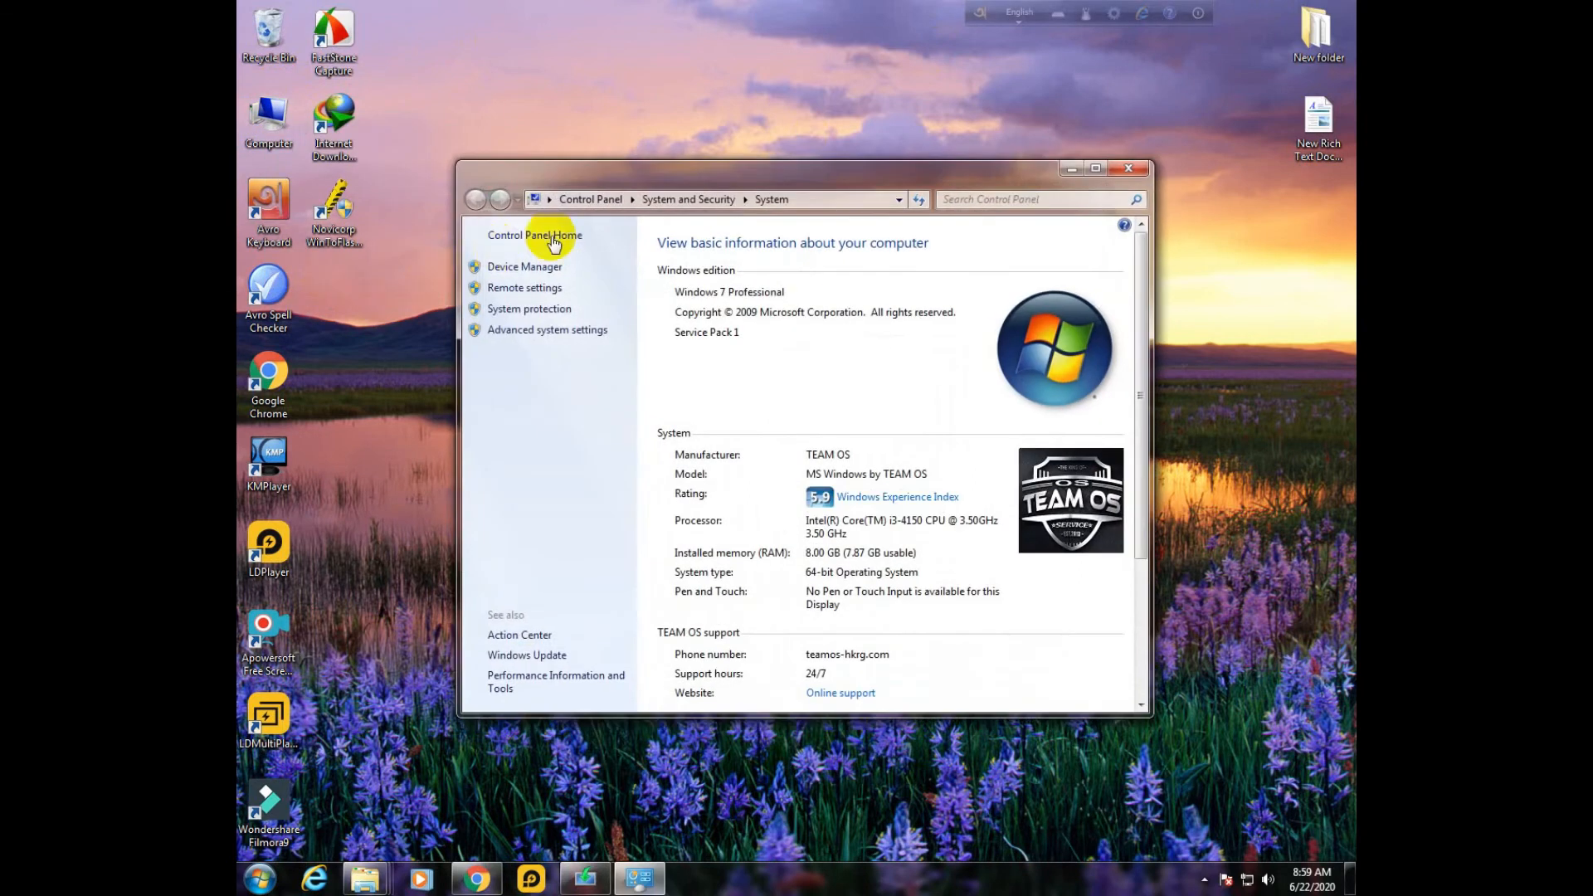
click(553, 331)
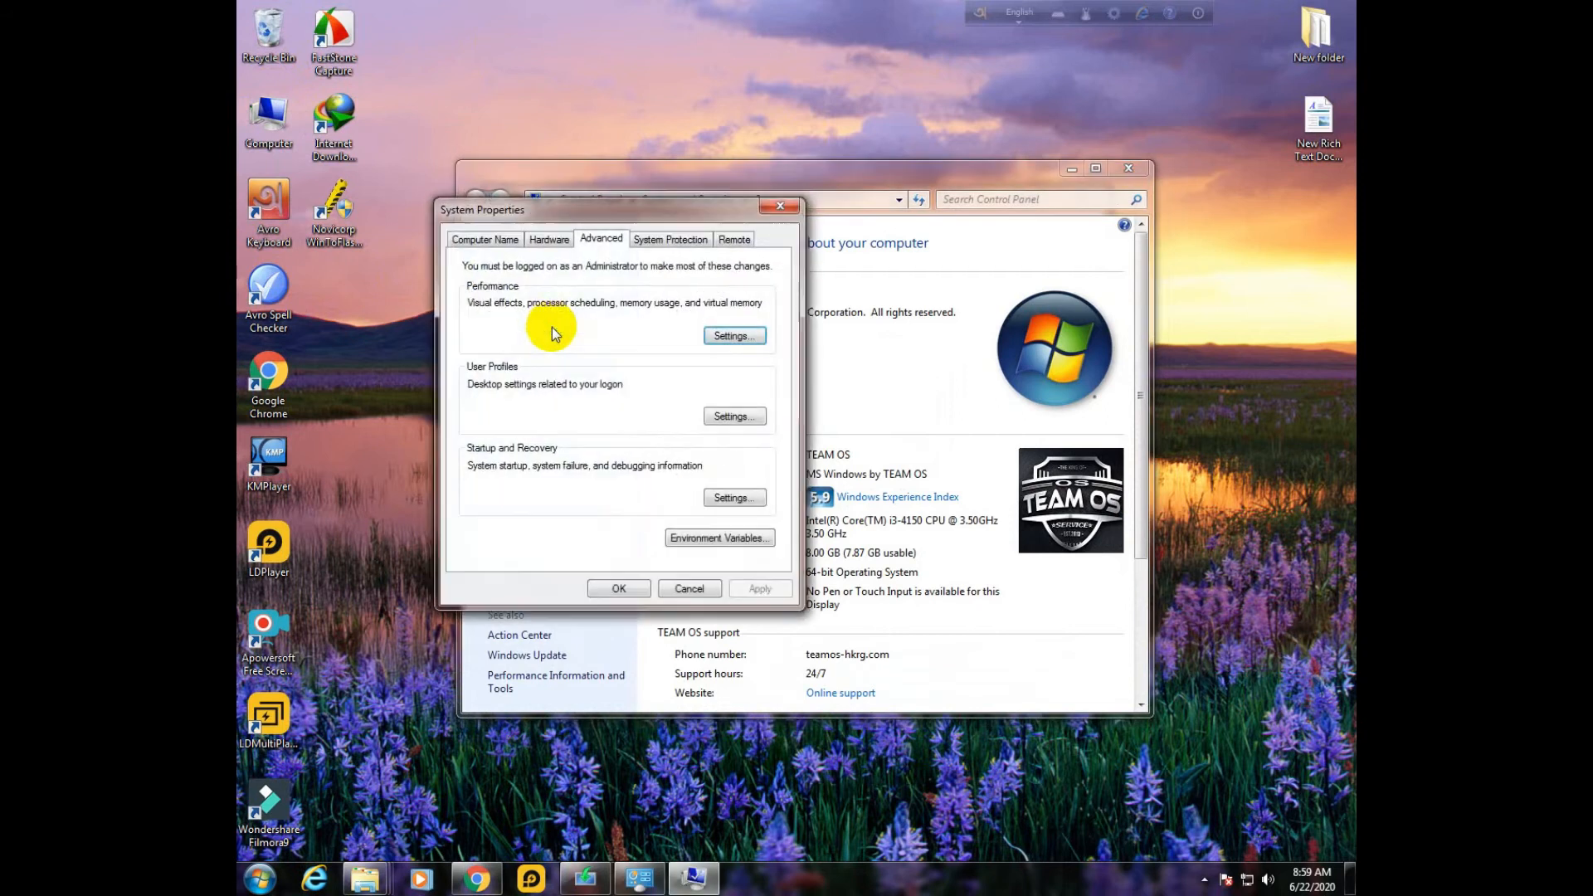
click(676, 241)
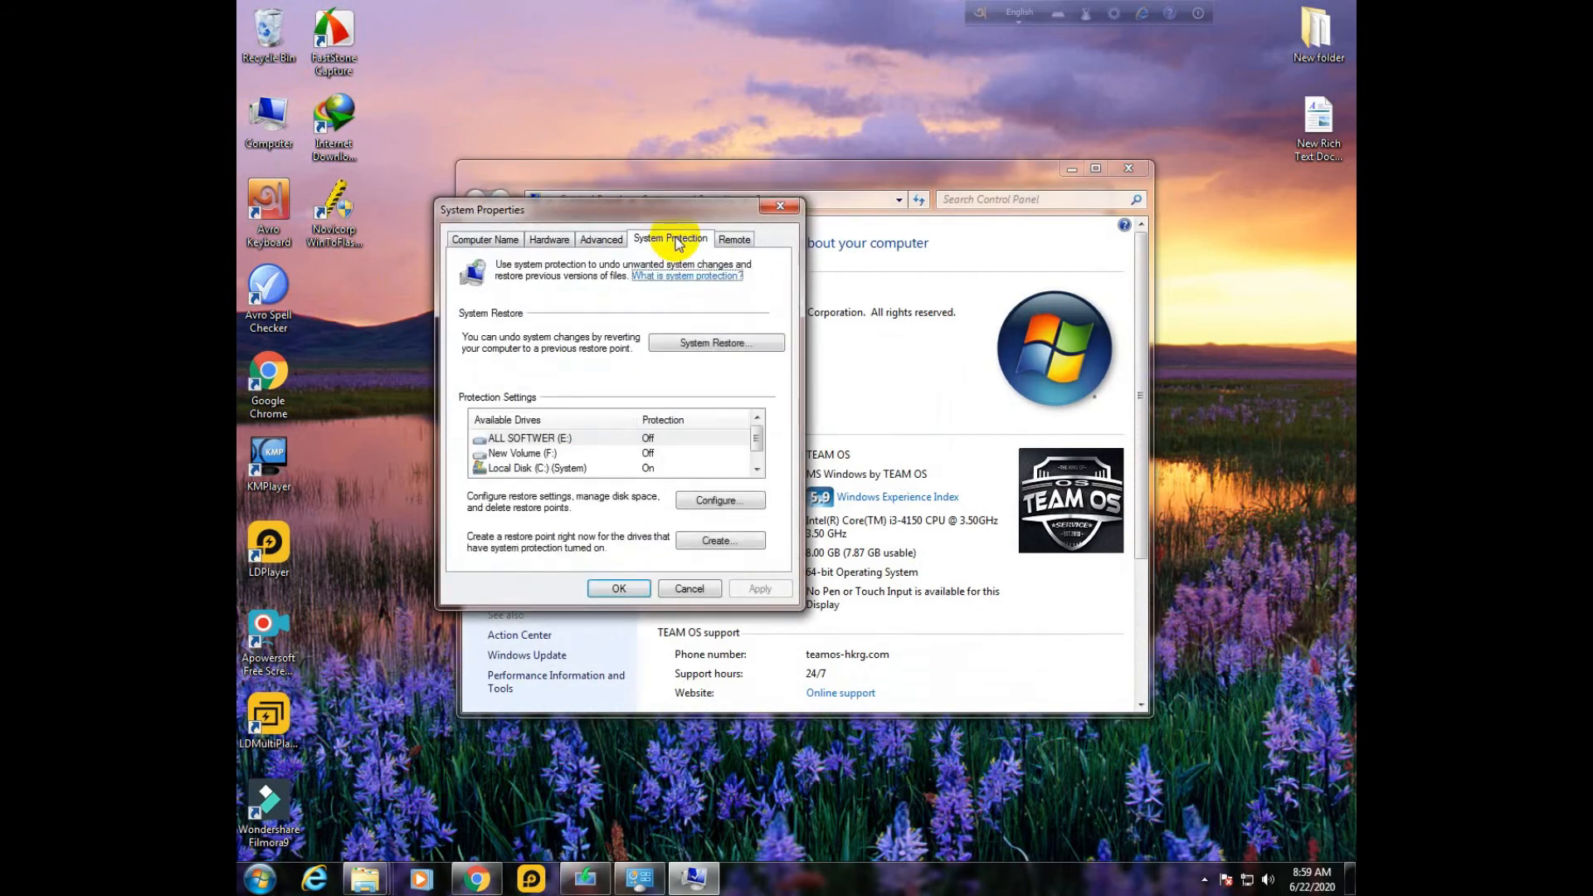
- Set the maximum disk space usage for system protection on drive E: to about 36%, apply it and close System Properties
click(725, 501)
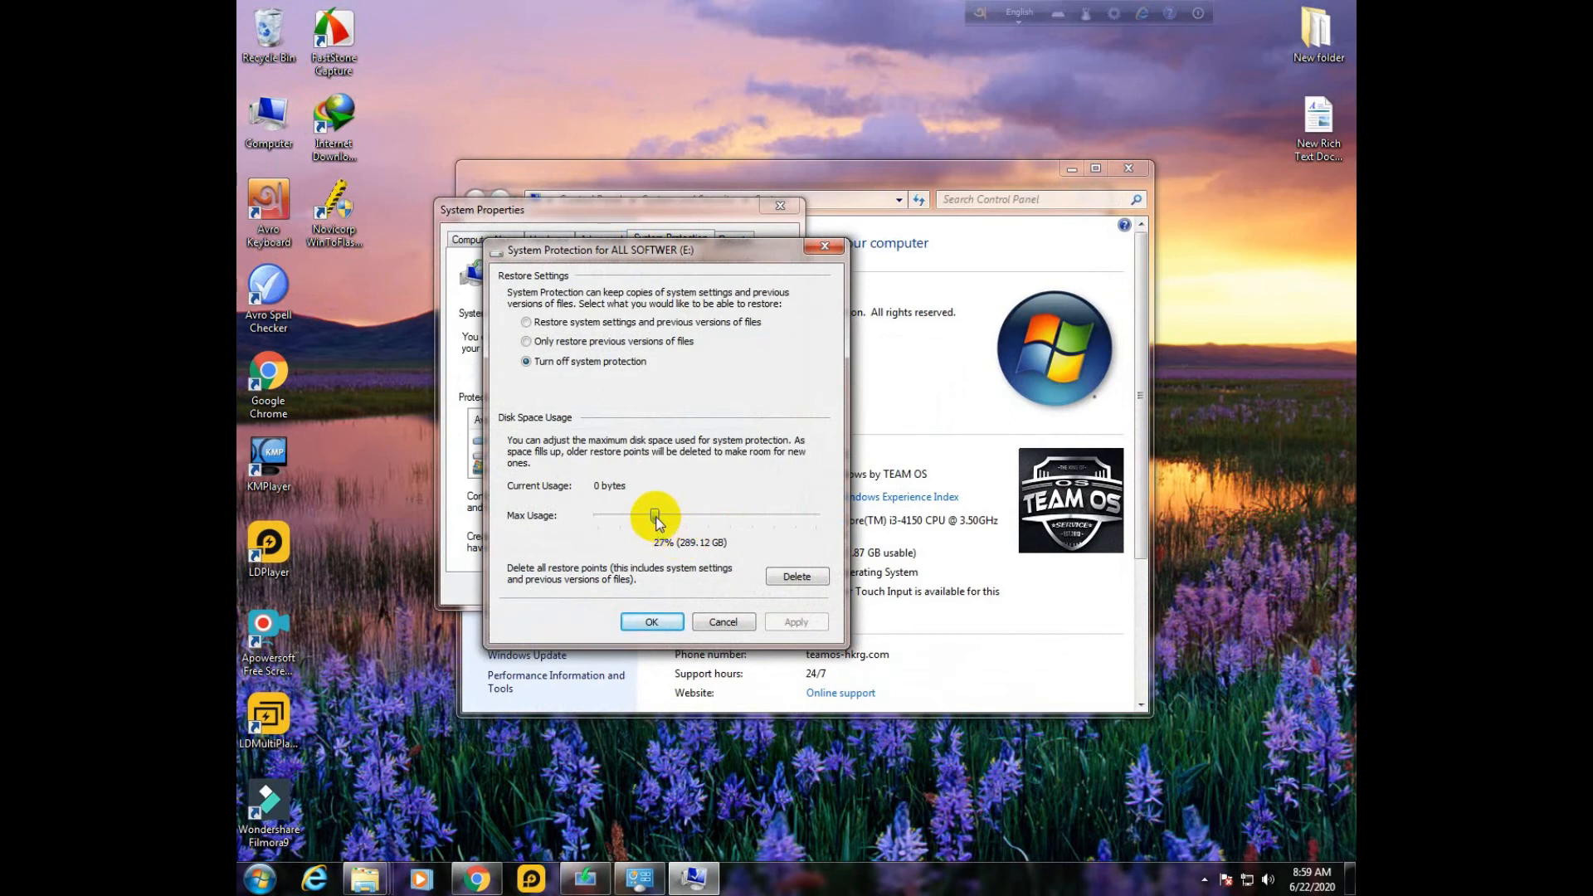
mouse_move(656, 516)
mouse_down()
mouse_move(739, 520)
mouse_move(678, 527)
mouse_up()
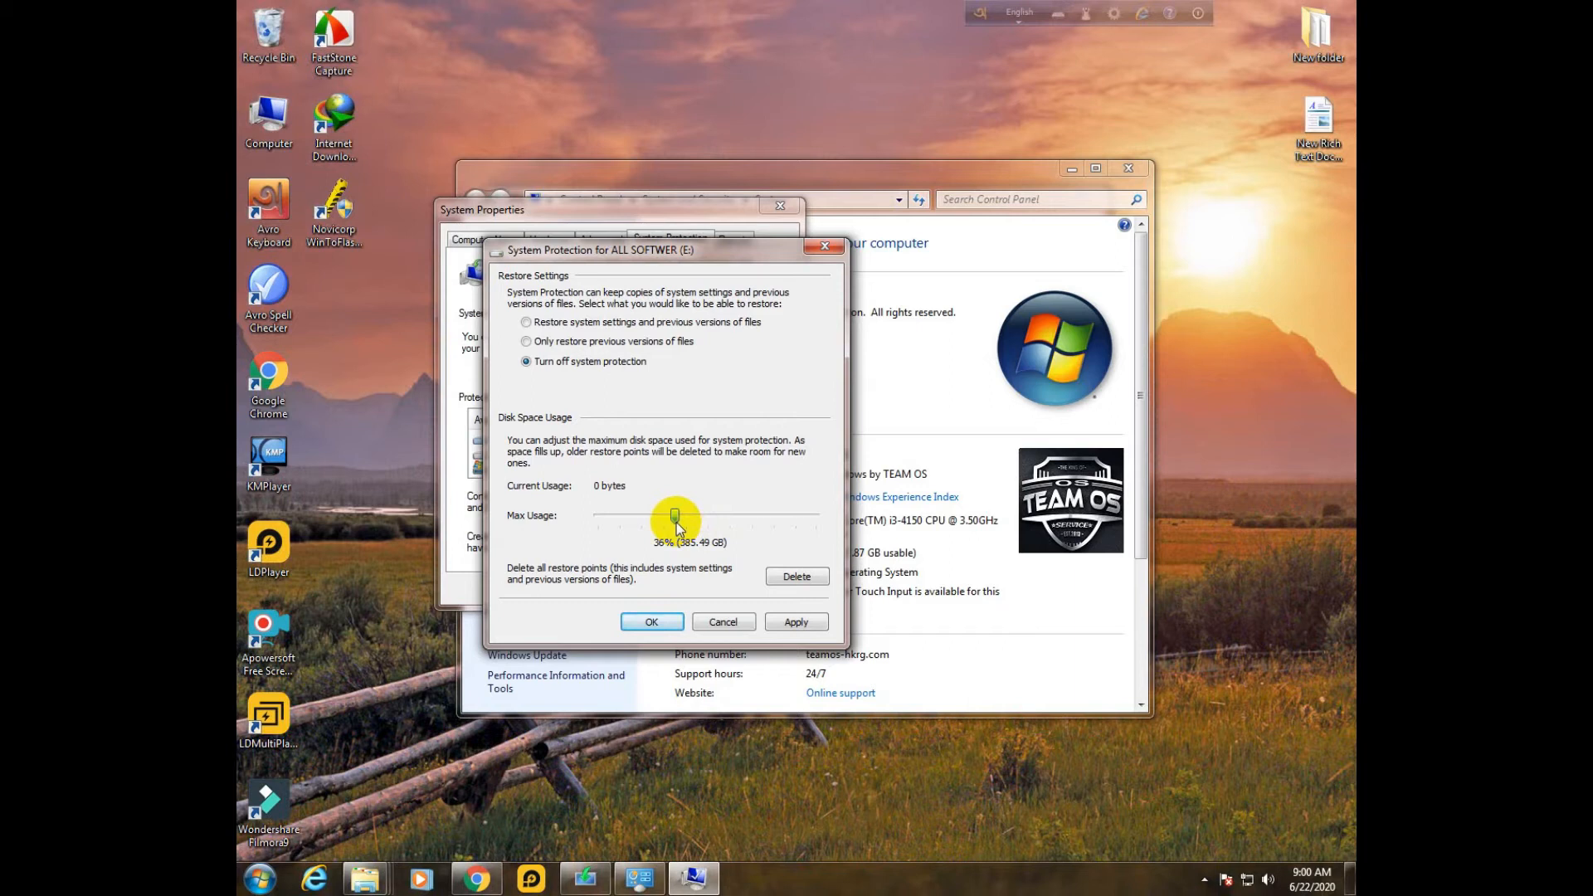
click(795, 621)
click(644, 623)
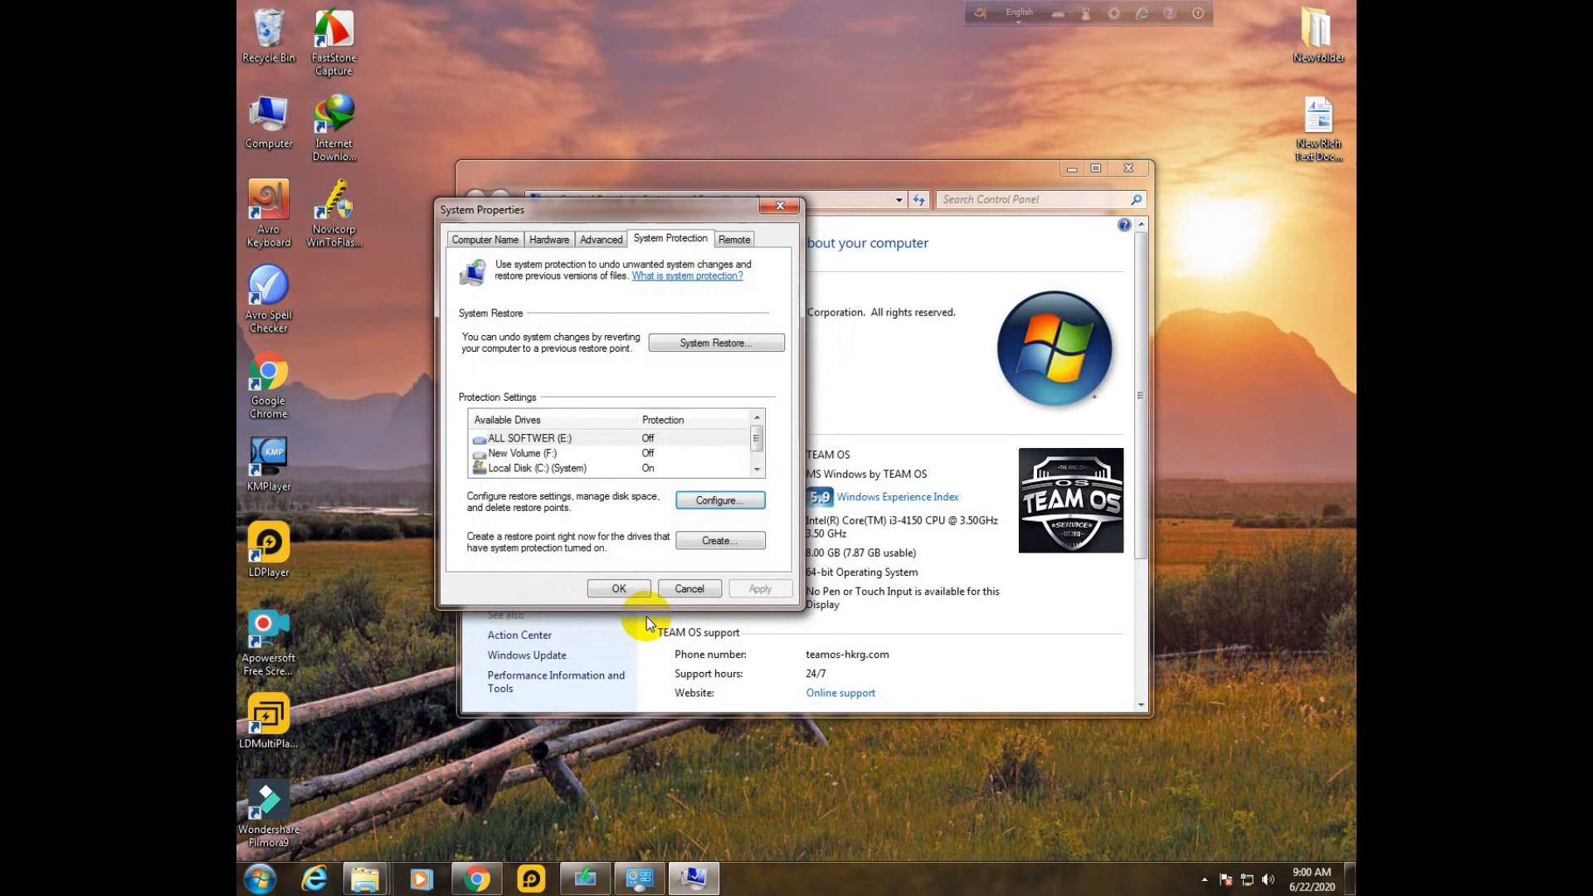
click(609, 588)
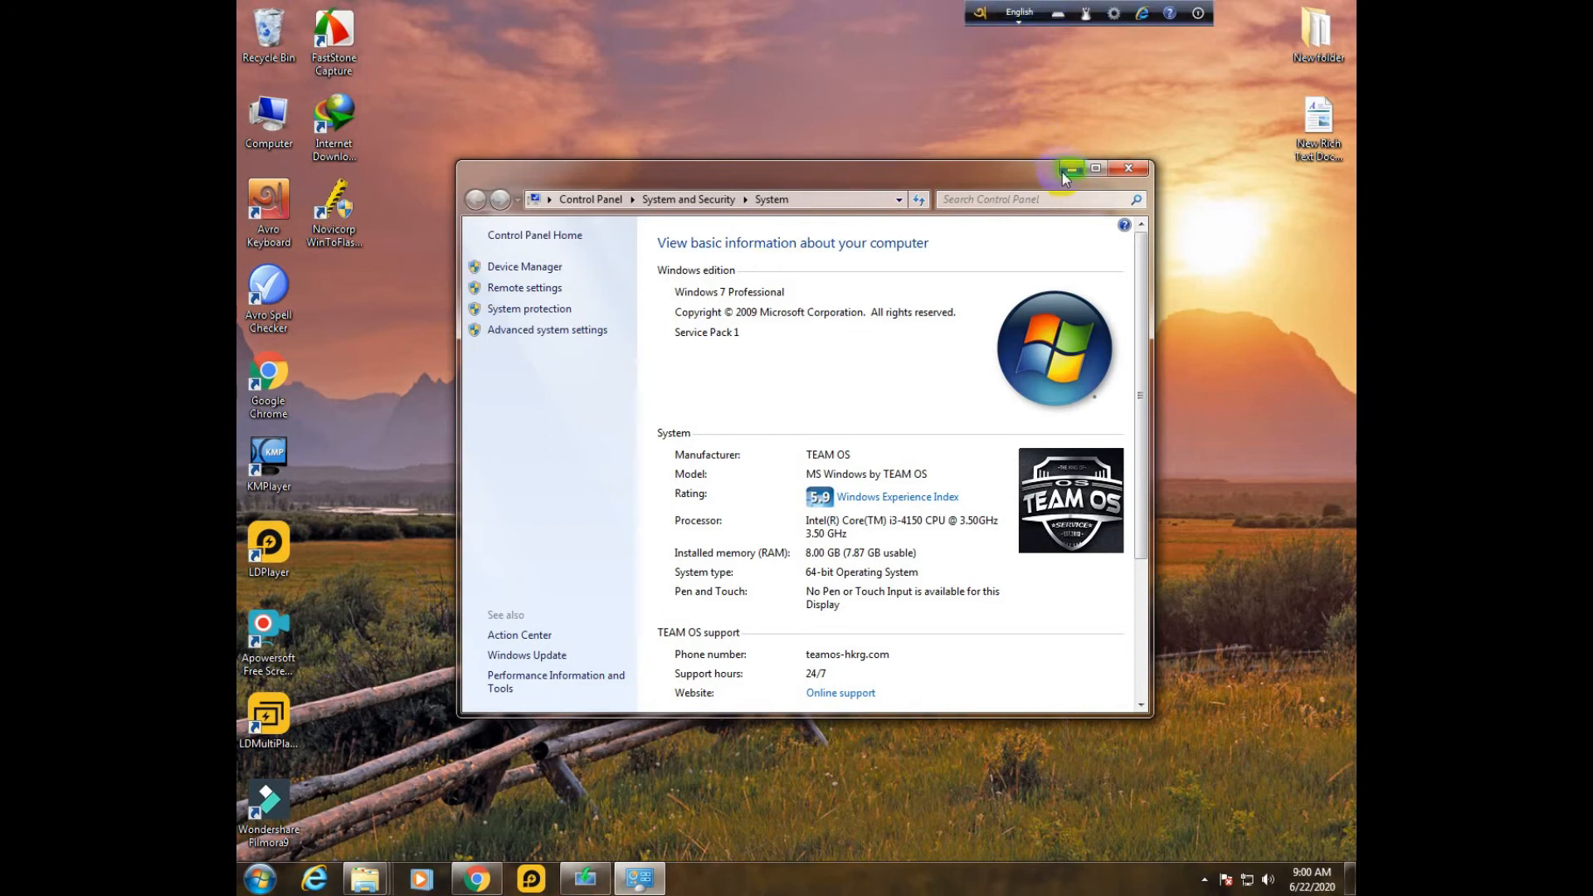
click(1205, 881)
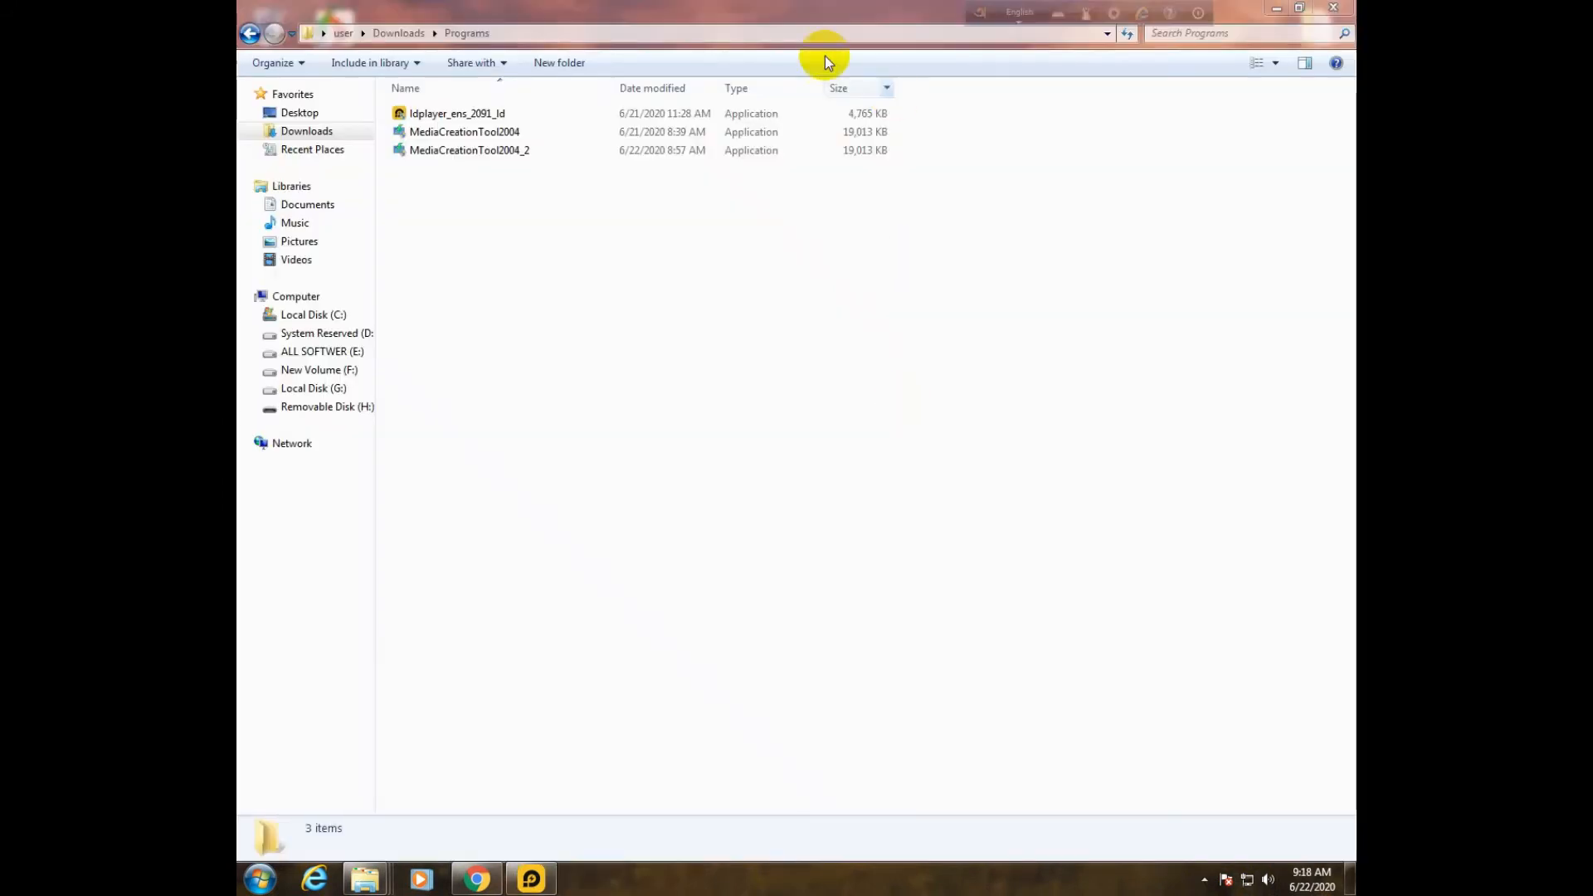
- Run MediaCreationTool2004 from the Programs download folder and accept the Windows 10 Setup license terms
click(491, 133)
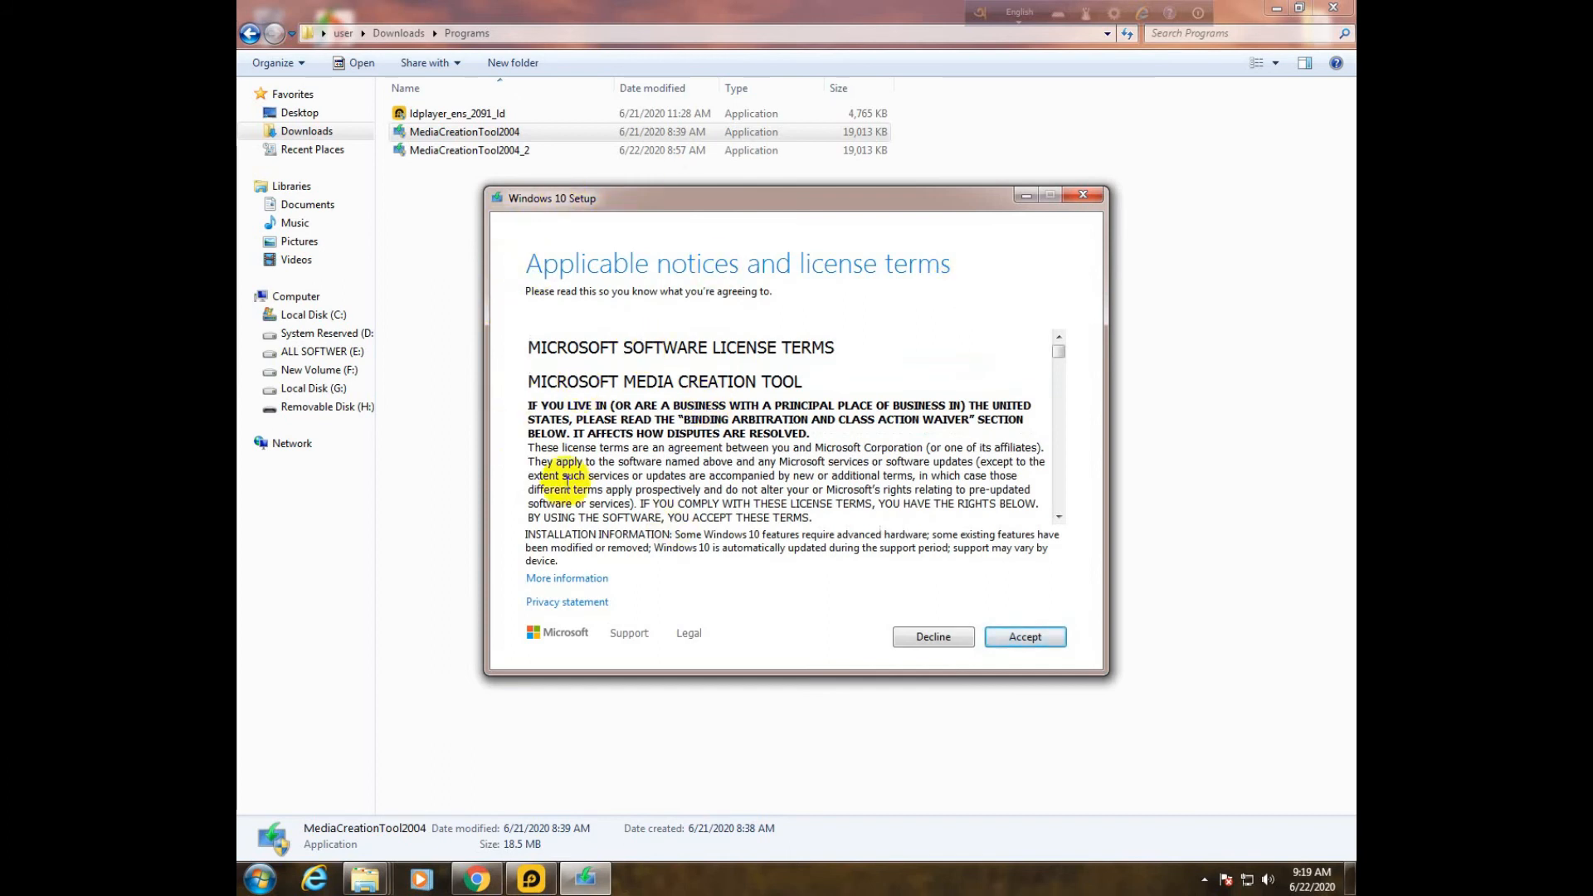
click(1017, 638)
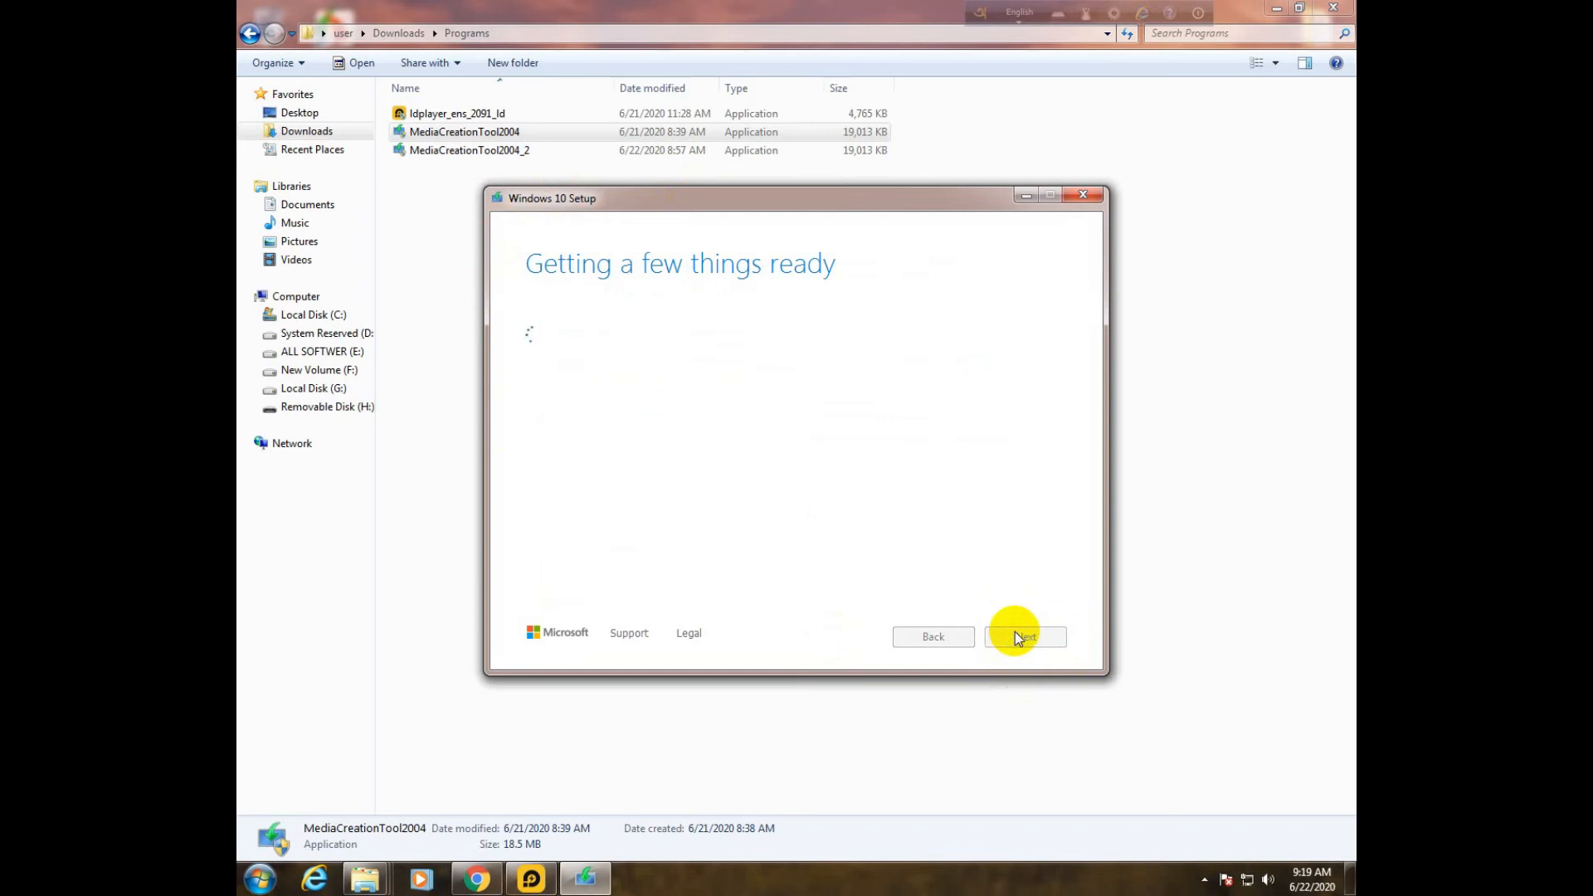
click(1288, 10)
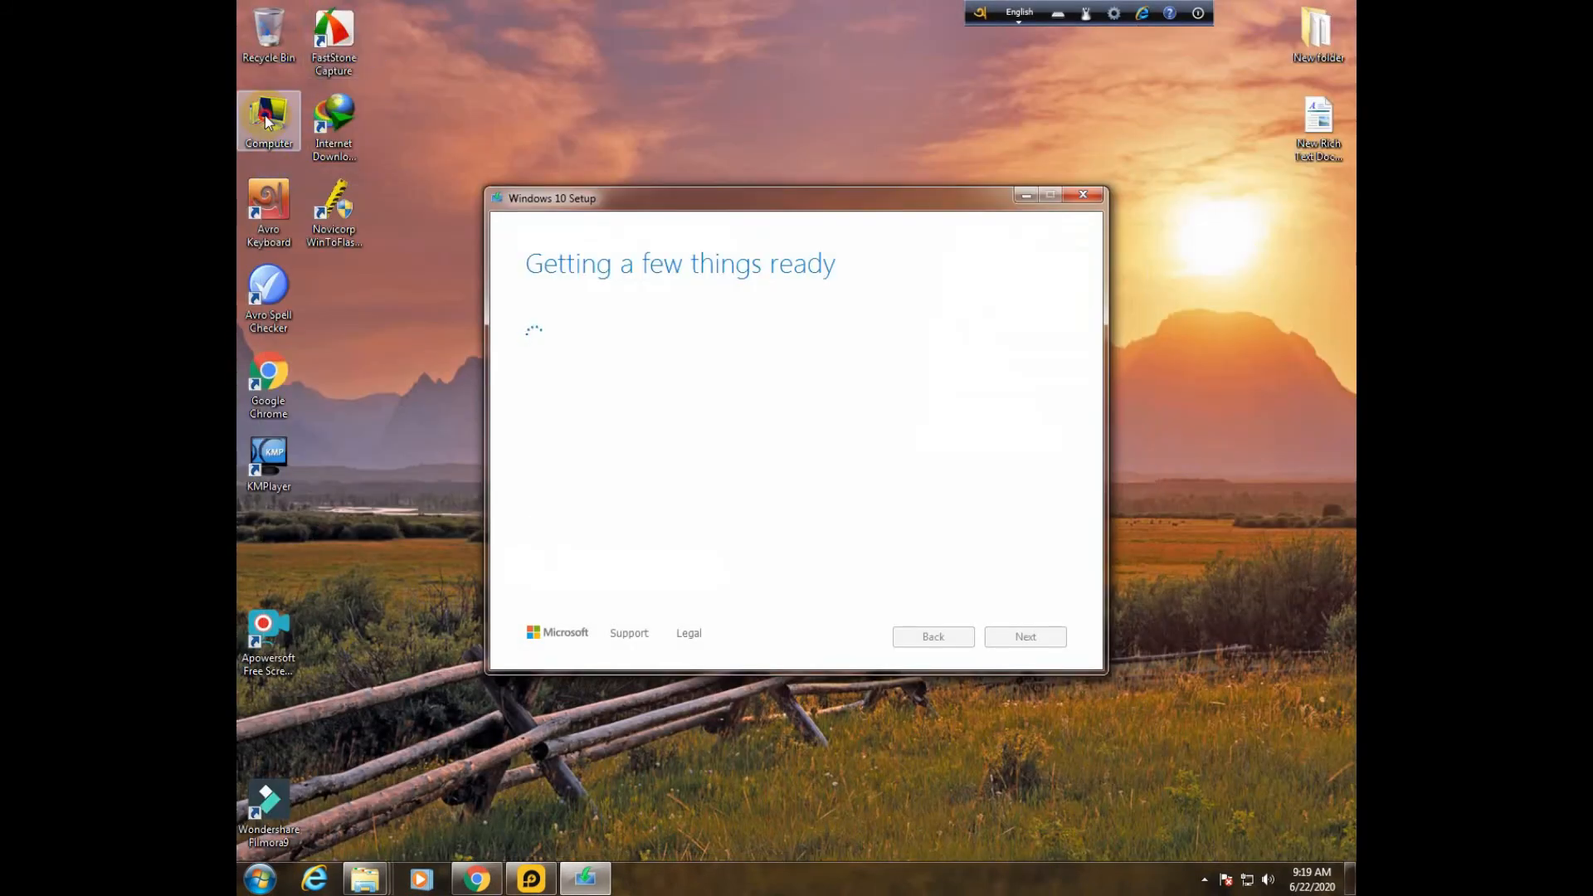
- Open Removable Disk (H:) to check its contents, and return to the drive list
double_click(266, 122)
click(533, 259)
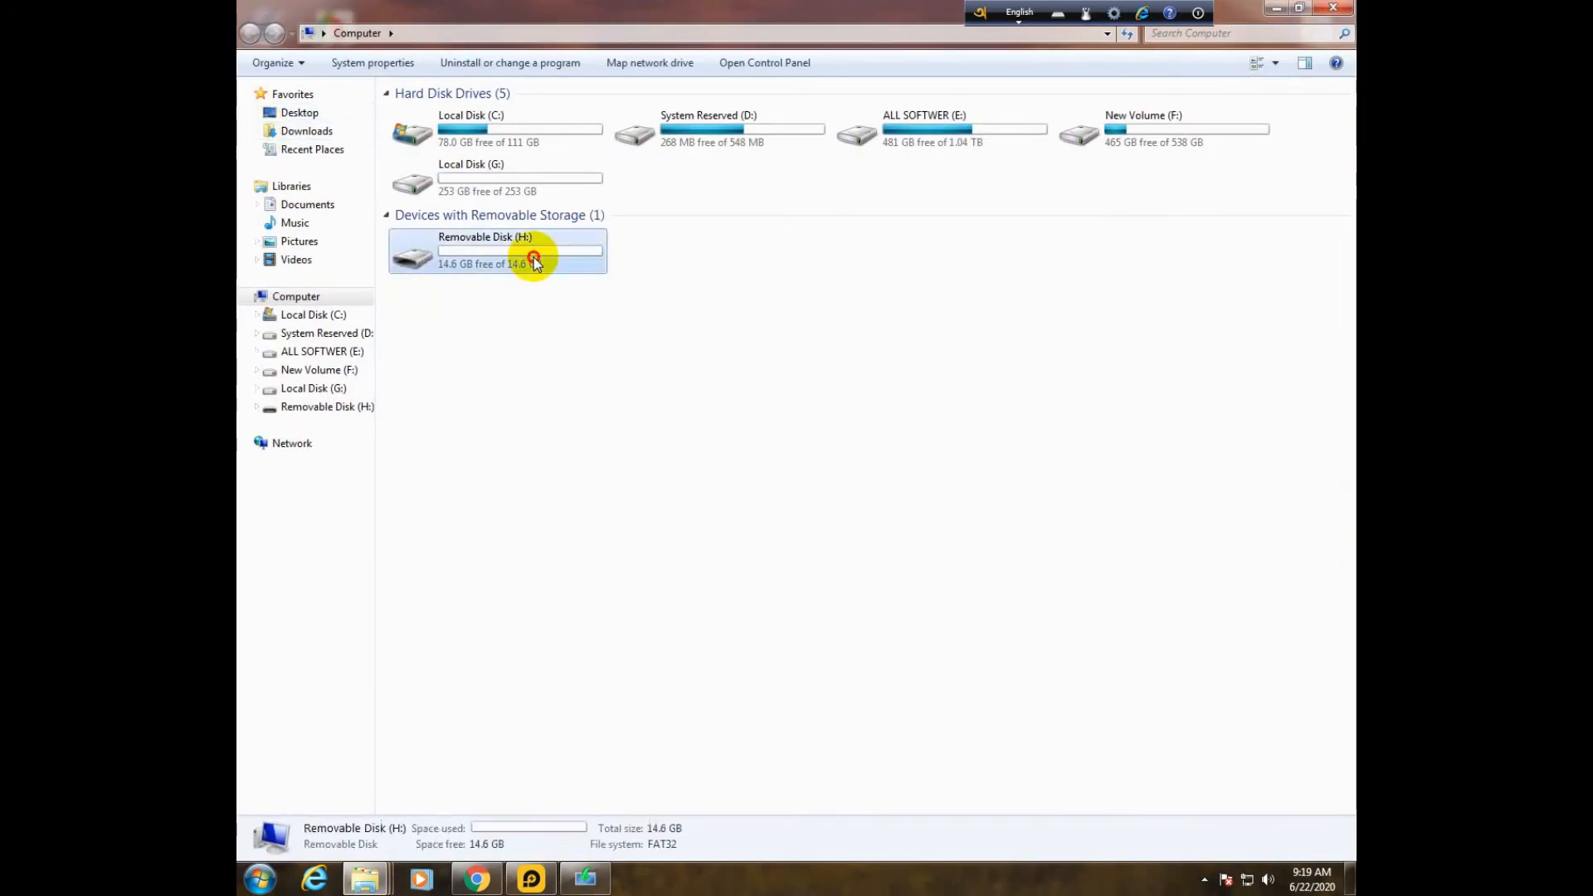
double_click(533, 259)
click(249, 35)
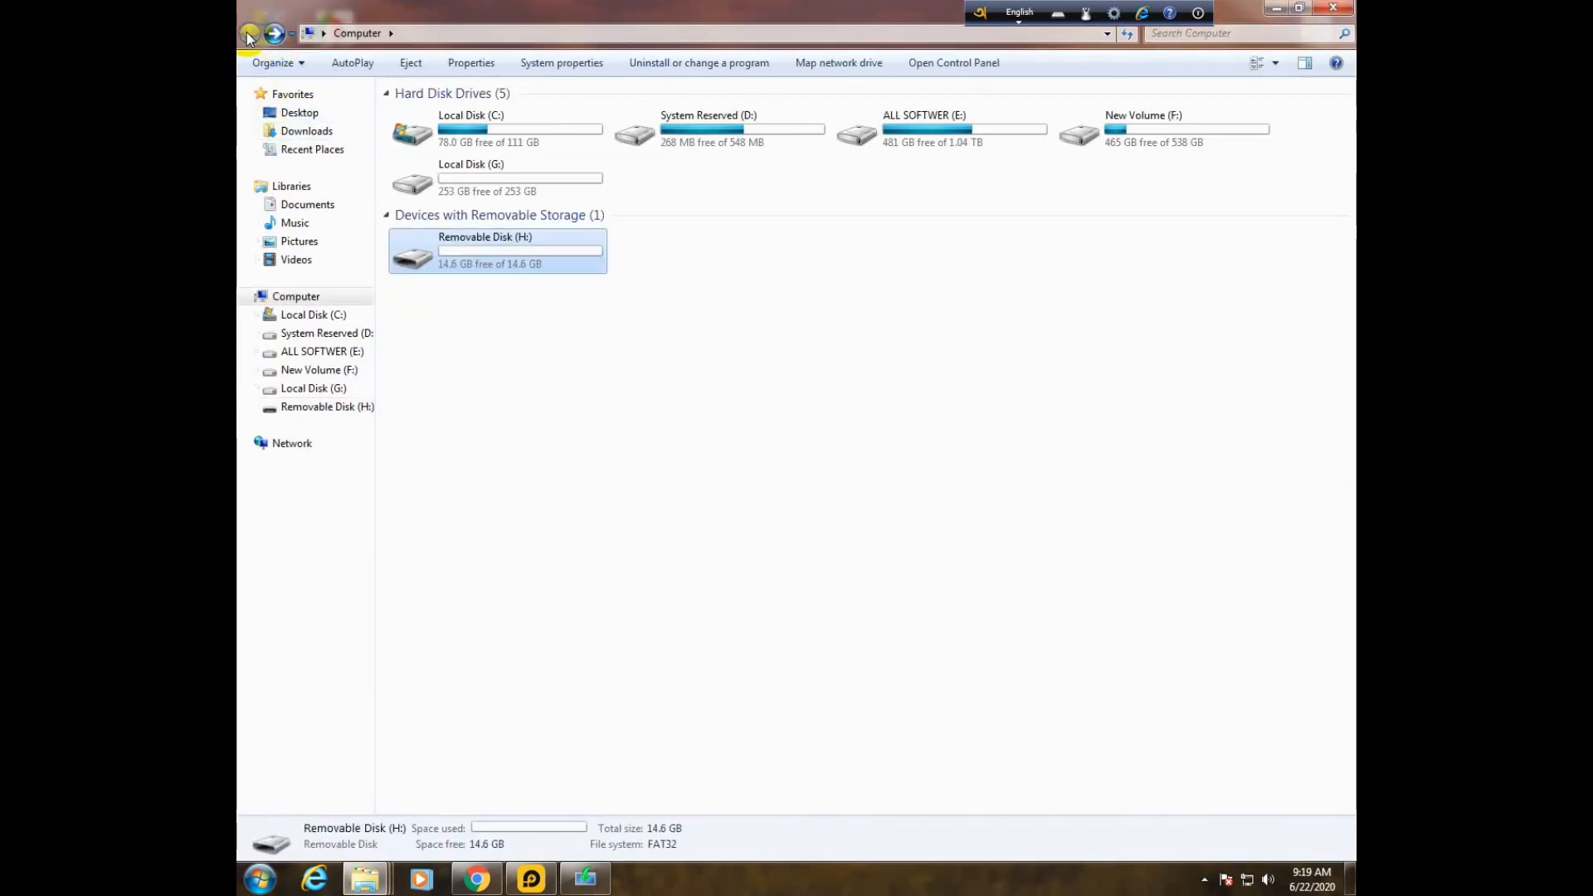
- Close the drive list and choose to create installation media for another PC in Windows 10 Setup
click(1334, 8)
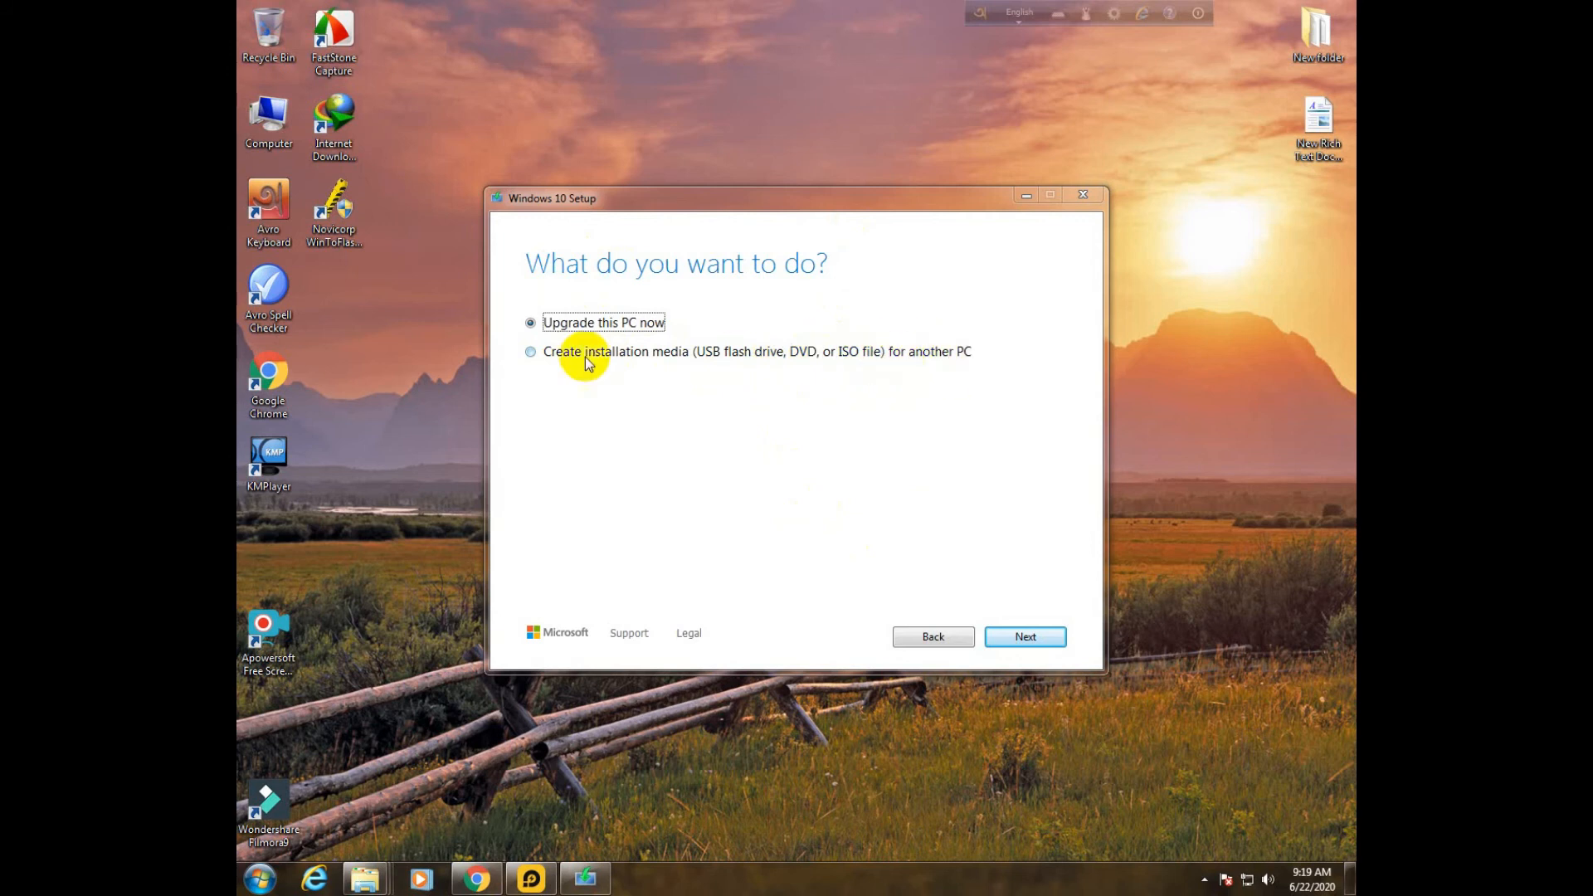
click(531, 353)
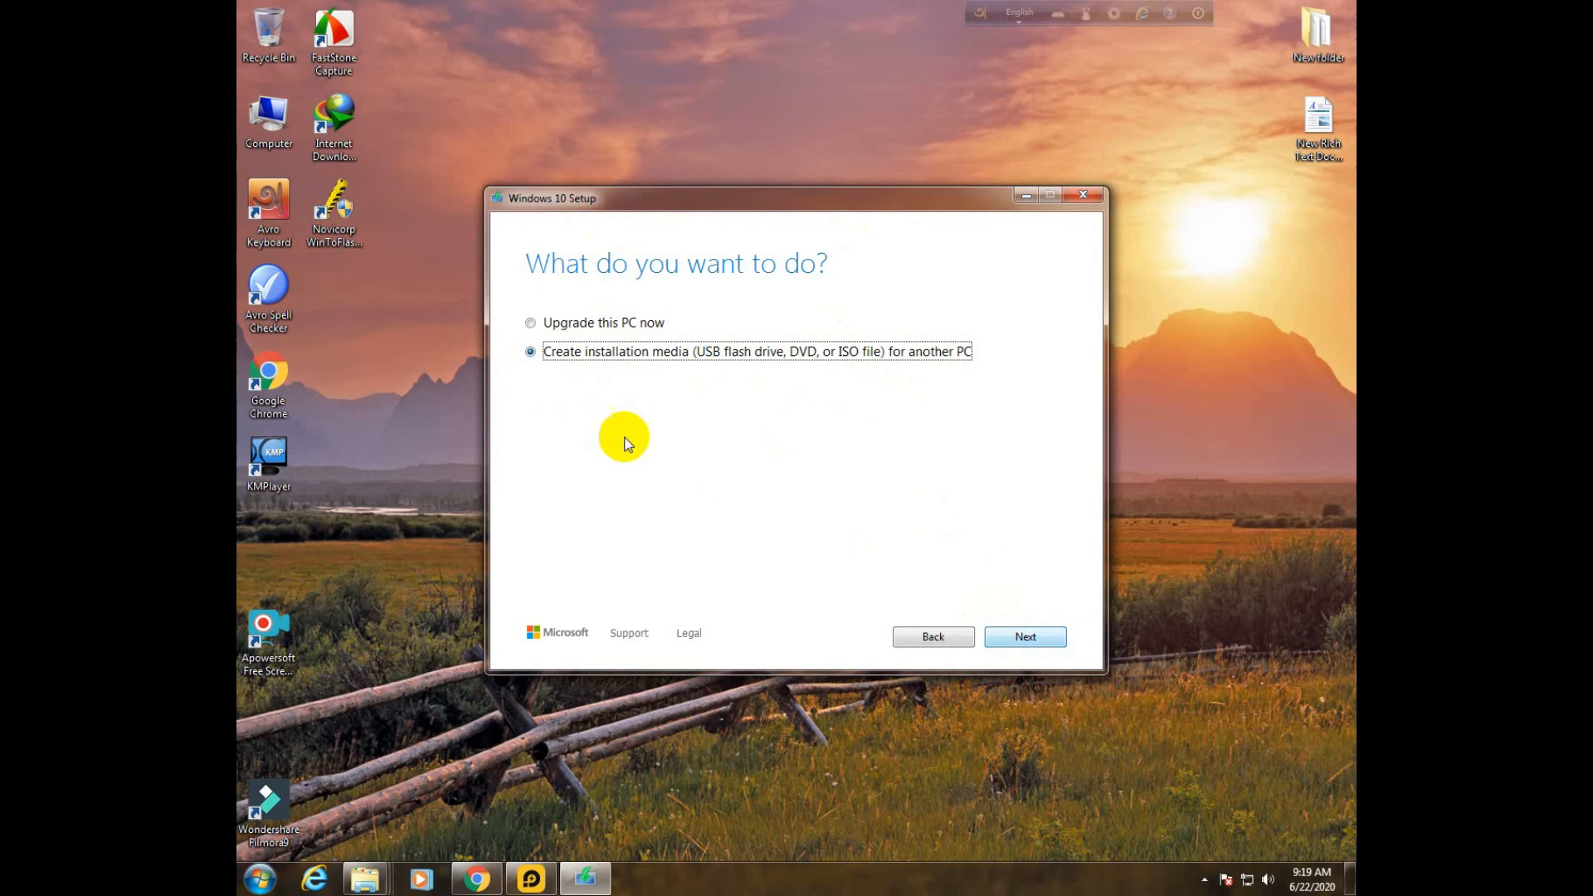
click(1034, 635)
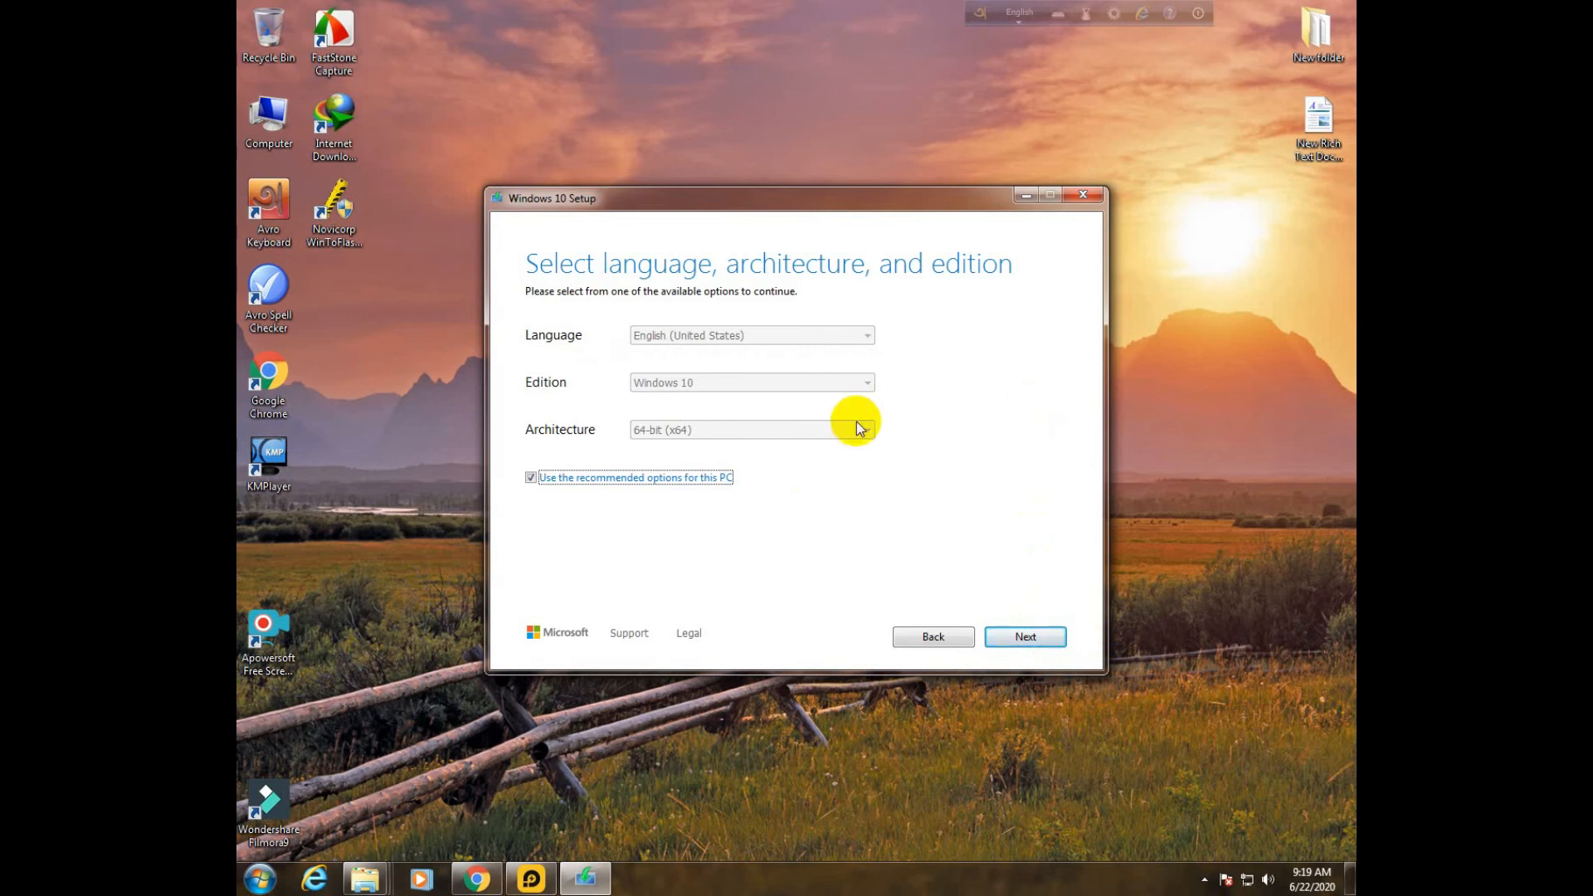
- Turn off the recommended options for this PC, set the architecture to 32-bit (x86) and continue to the media choice
click(530, 478)
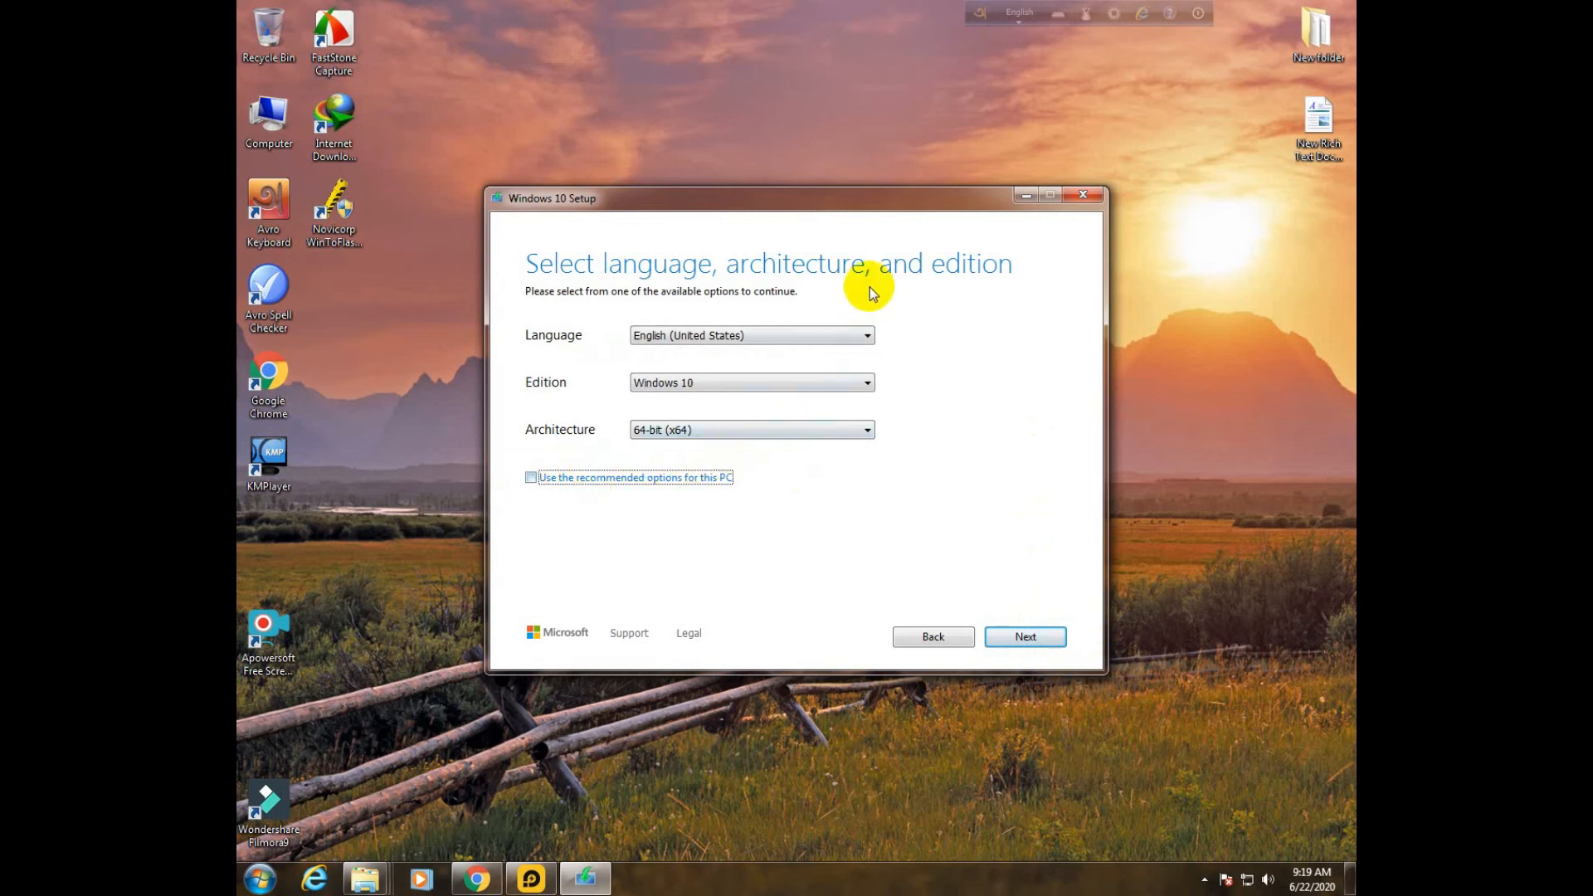
click(868, 429)
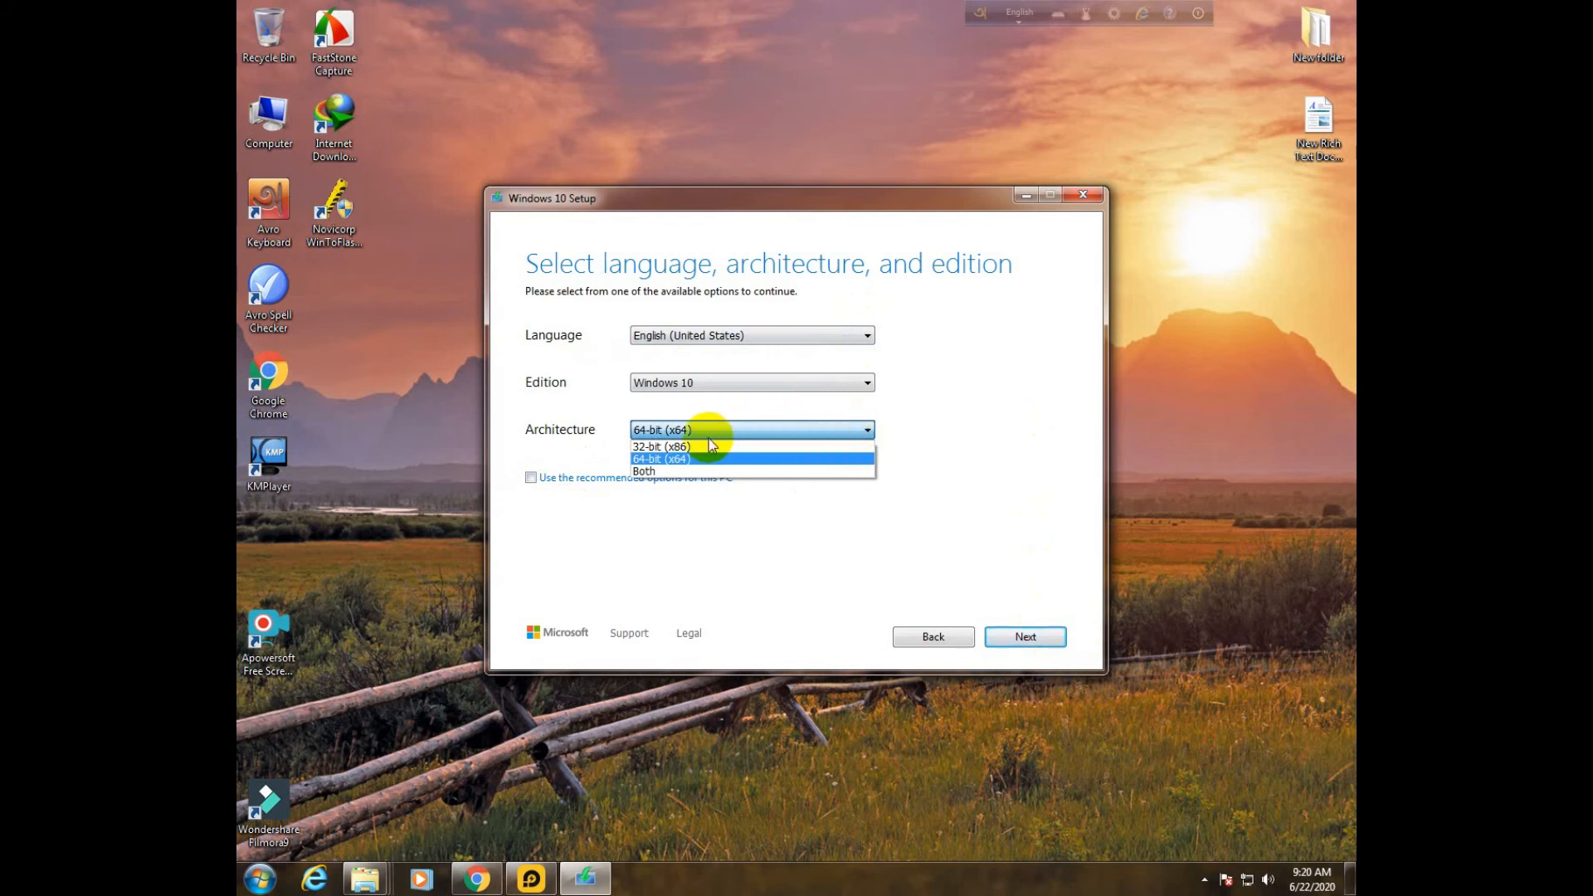
click(677, 447)
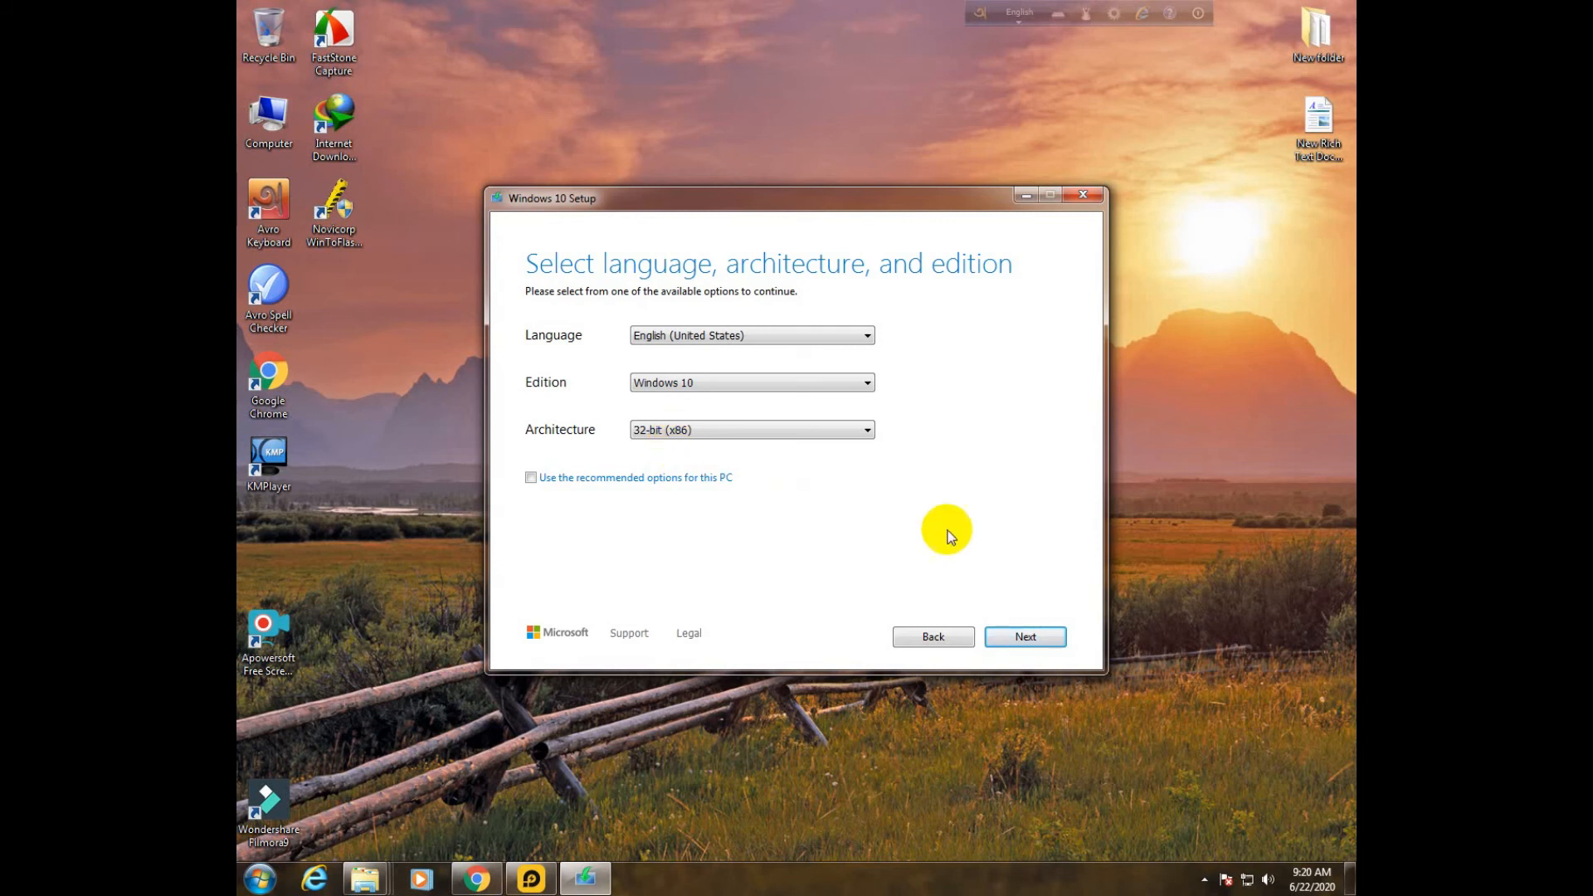
click(1024, 636)
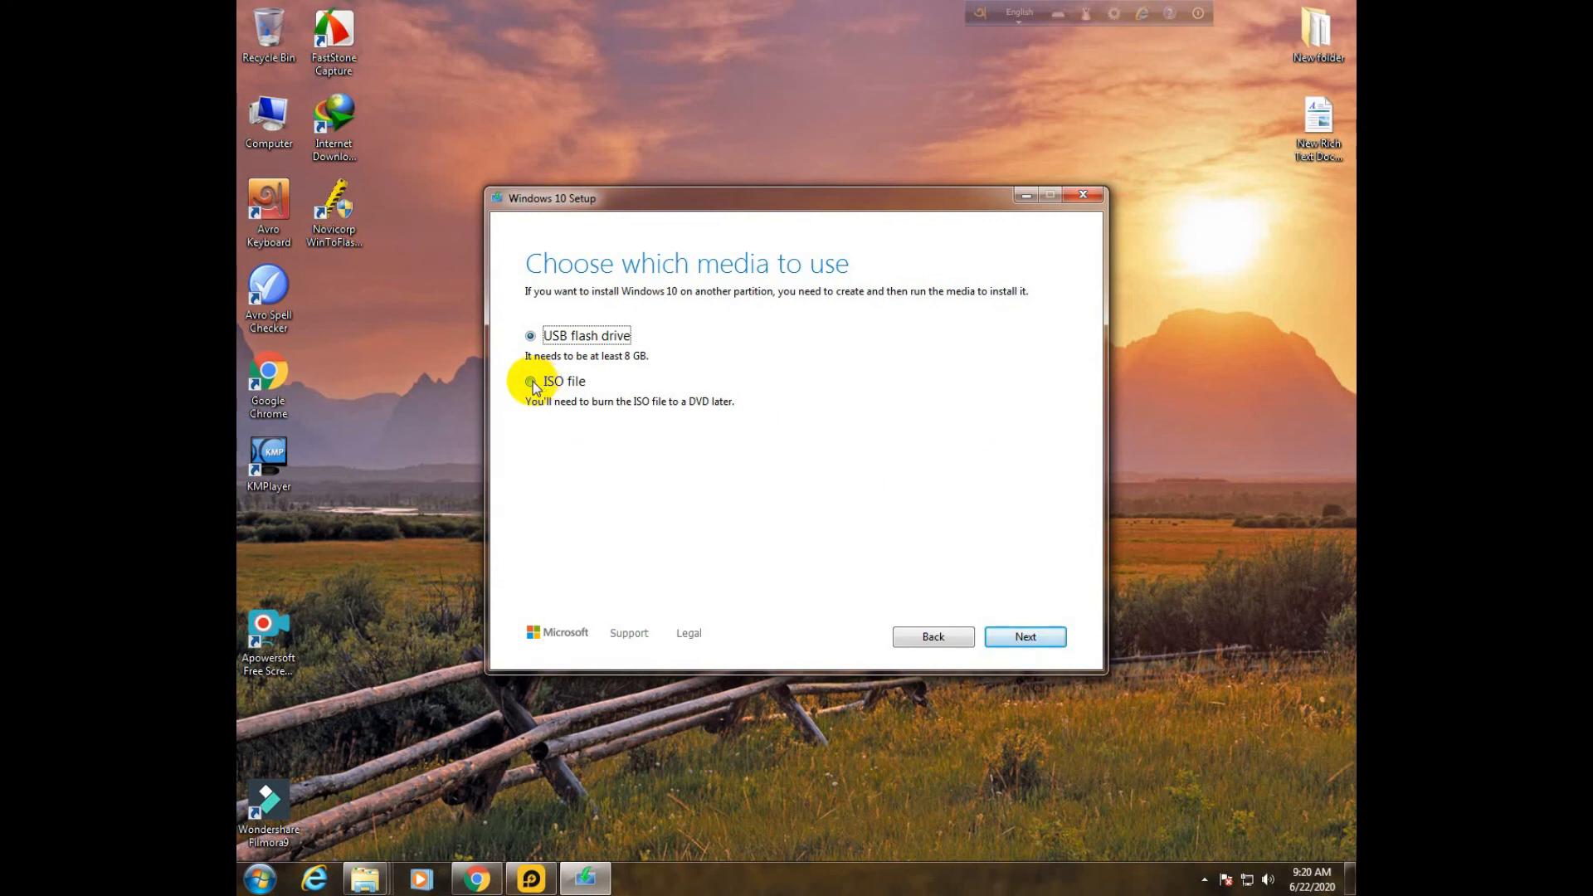
- Use a USB flash drive as the installation media and select removable drive H: (No Label)
click(1030, 639)
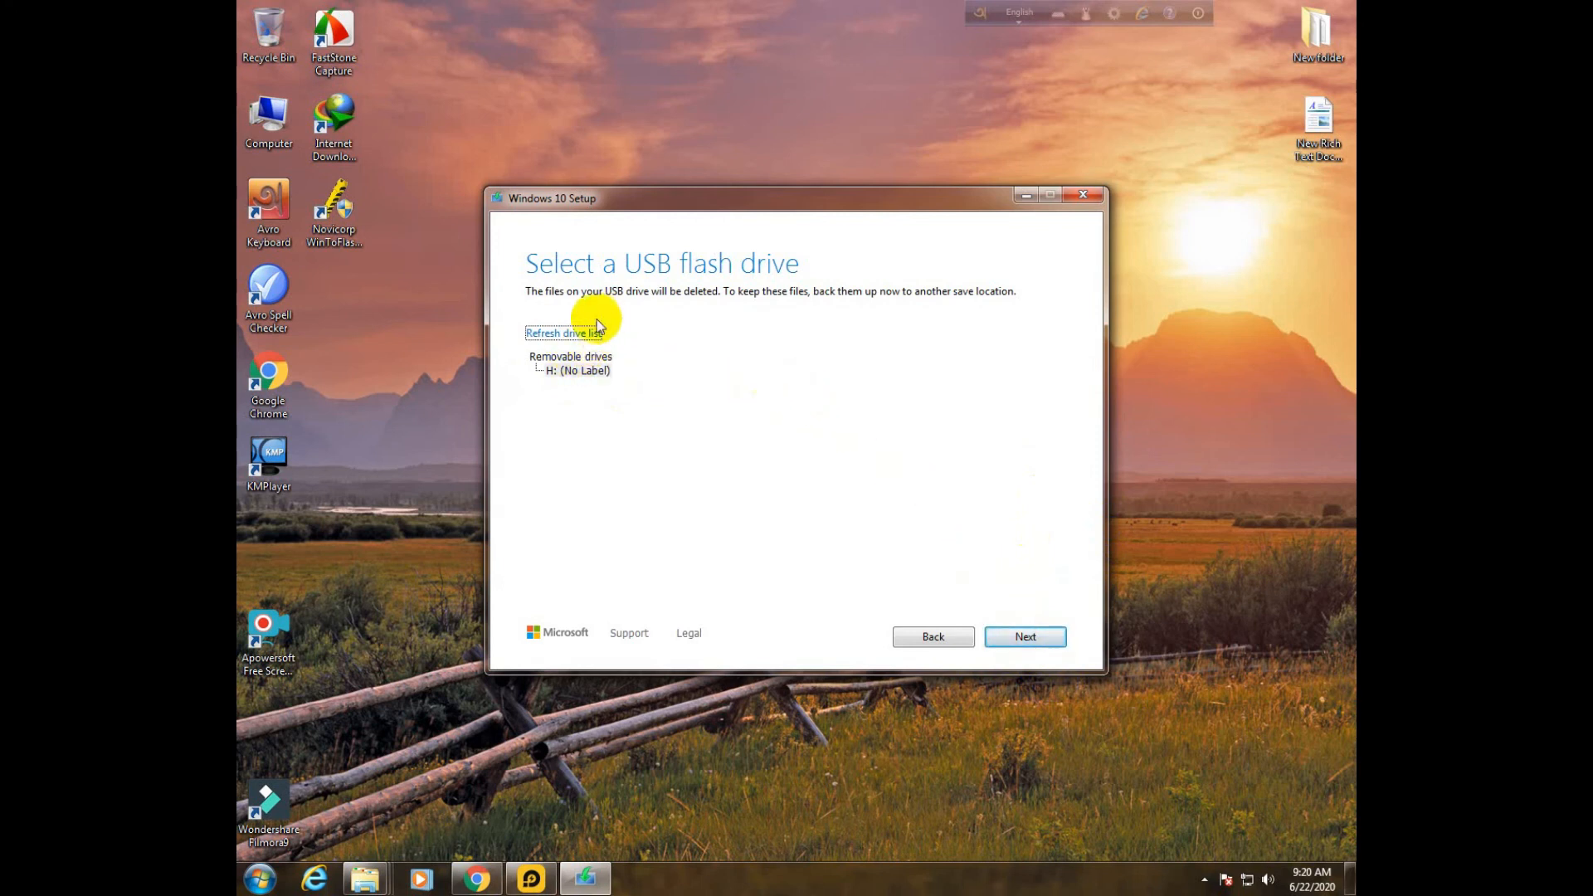
click(573, 359)
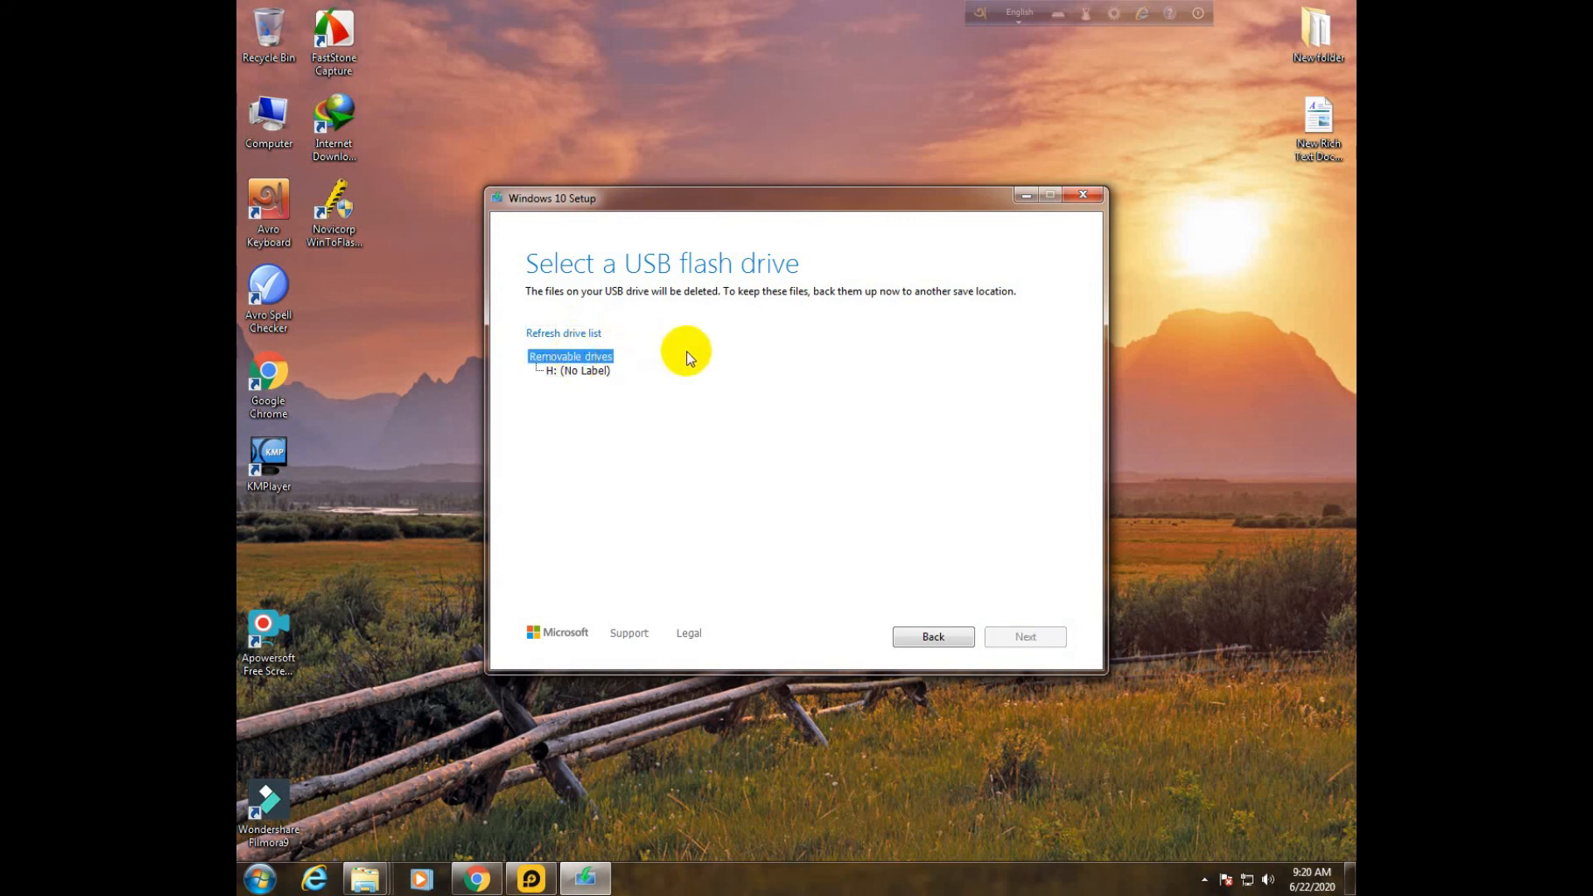
click(586, 371)
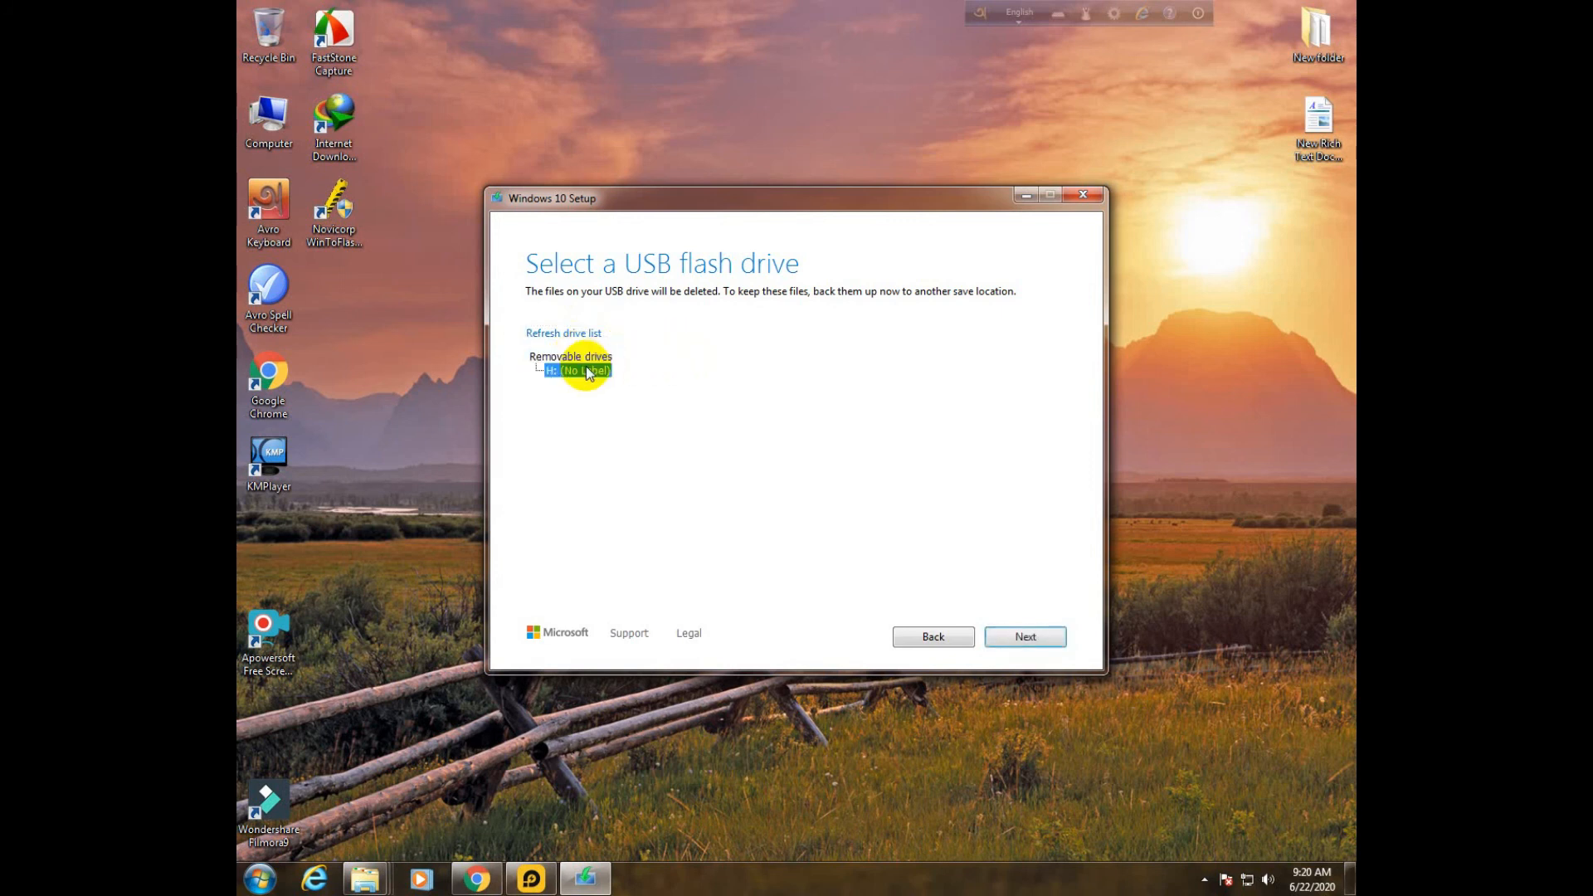
click(571, 357)
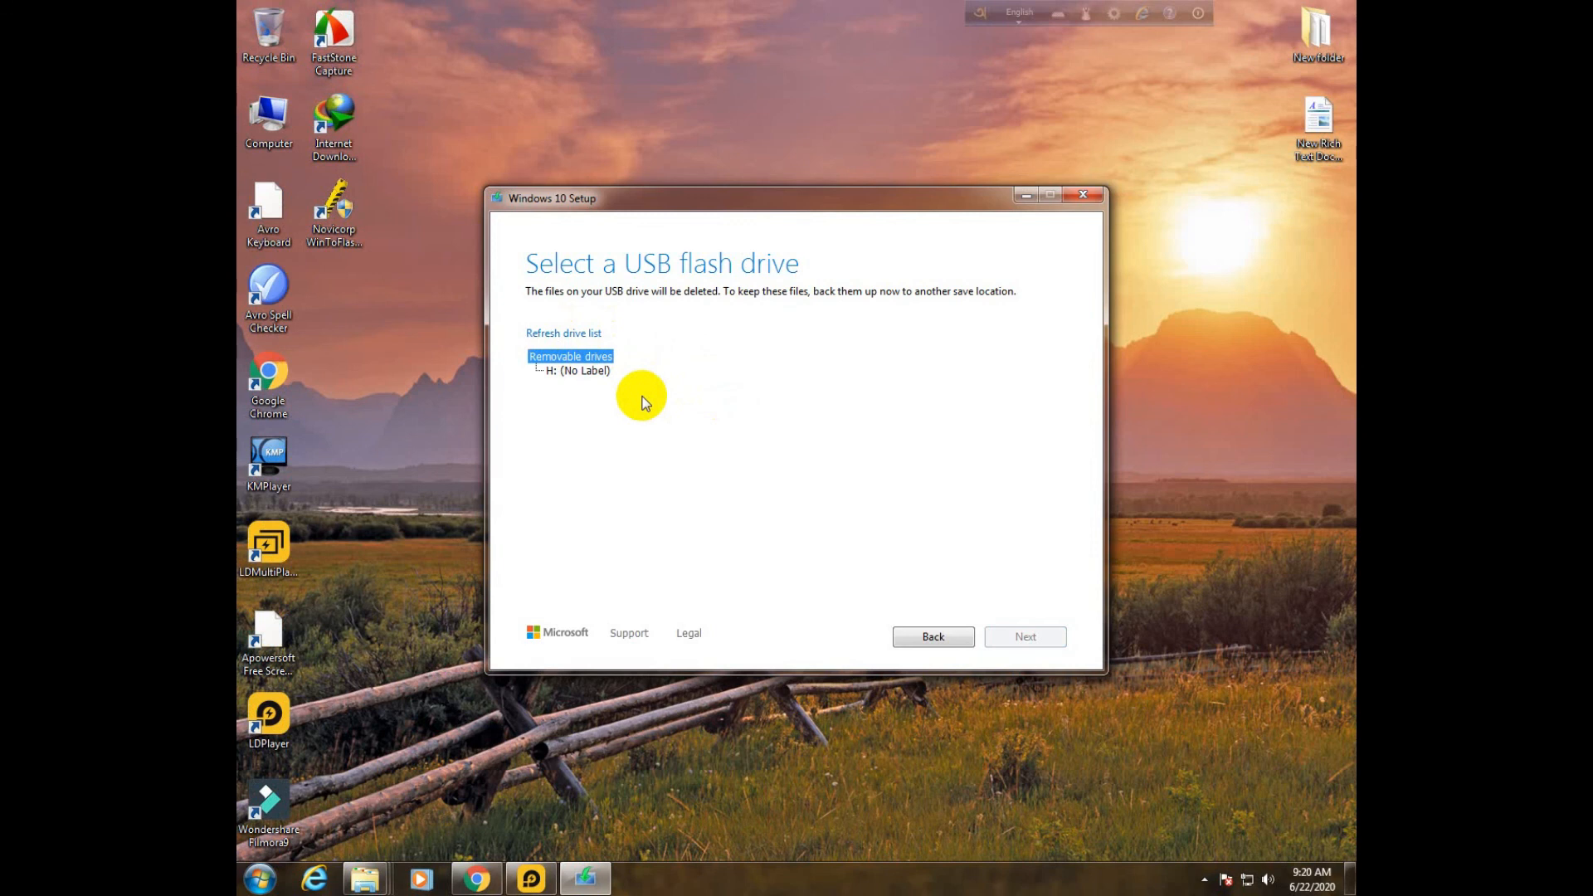
click(578, 371)
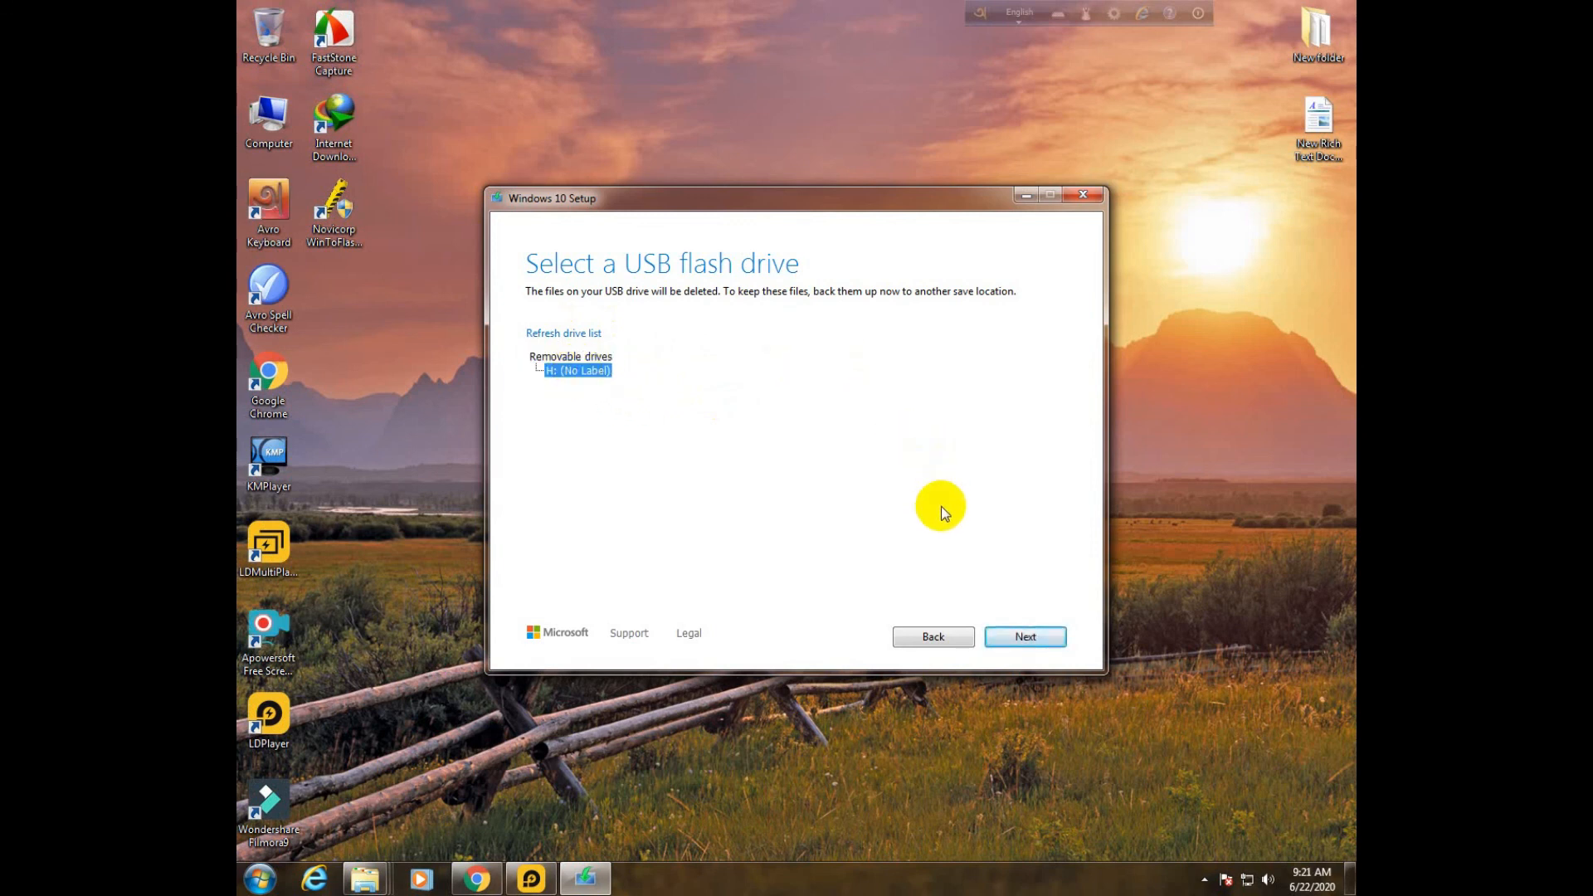
- Check Removable Disk (H:) in the computer's drive list, minimize that window and start the Windows 10 download for the selected drive
click(281, 109)
double_click(281, 109)
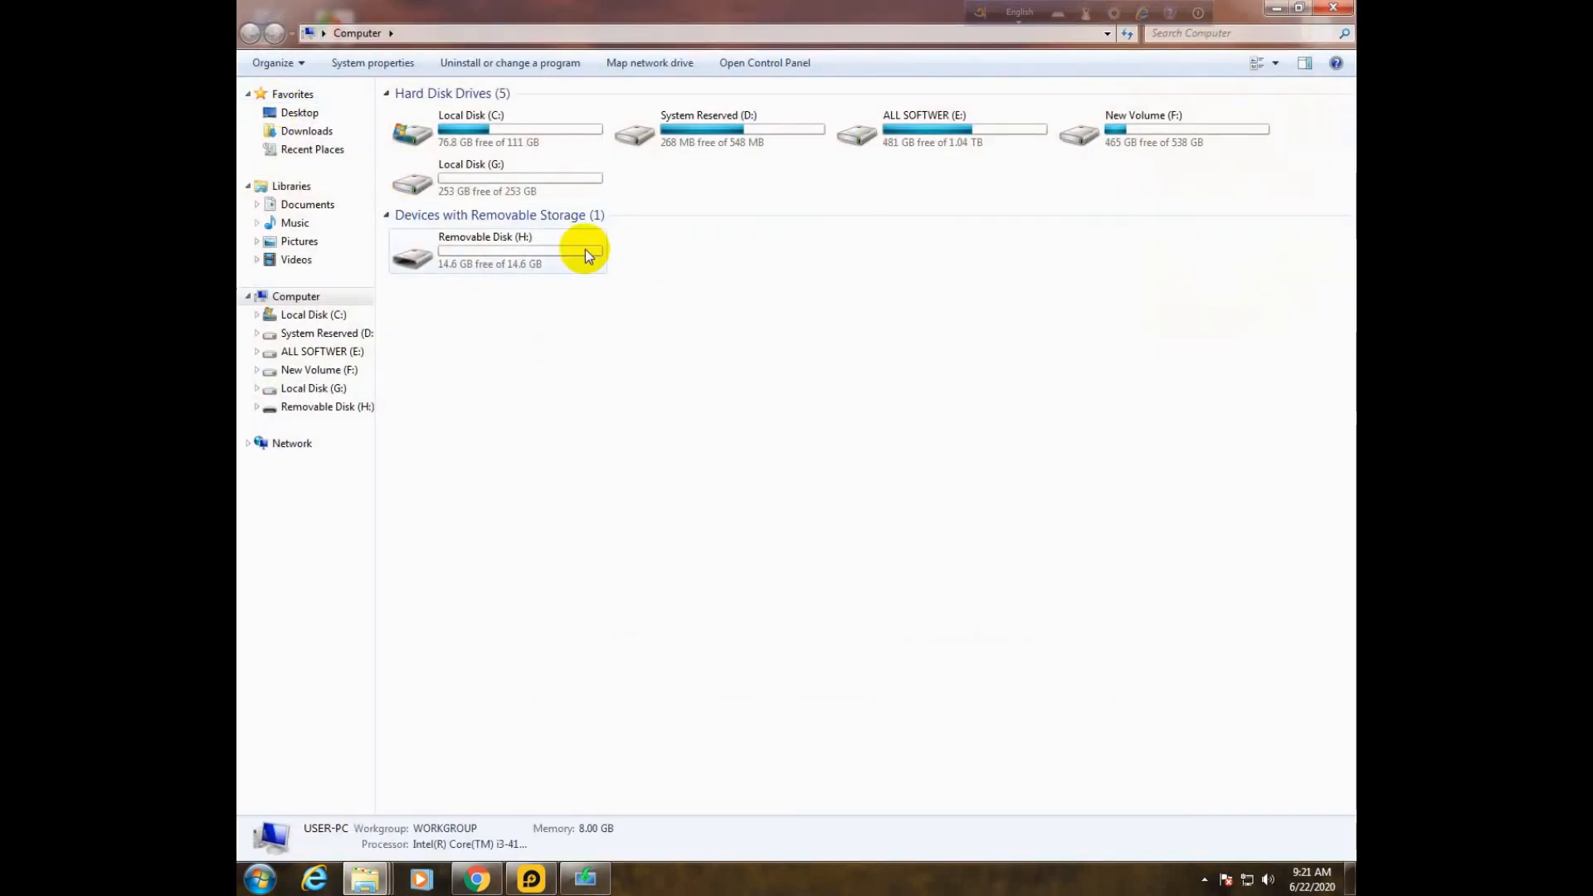
click(1277, 7)
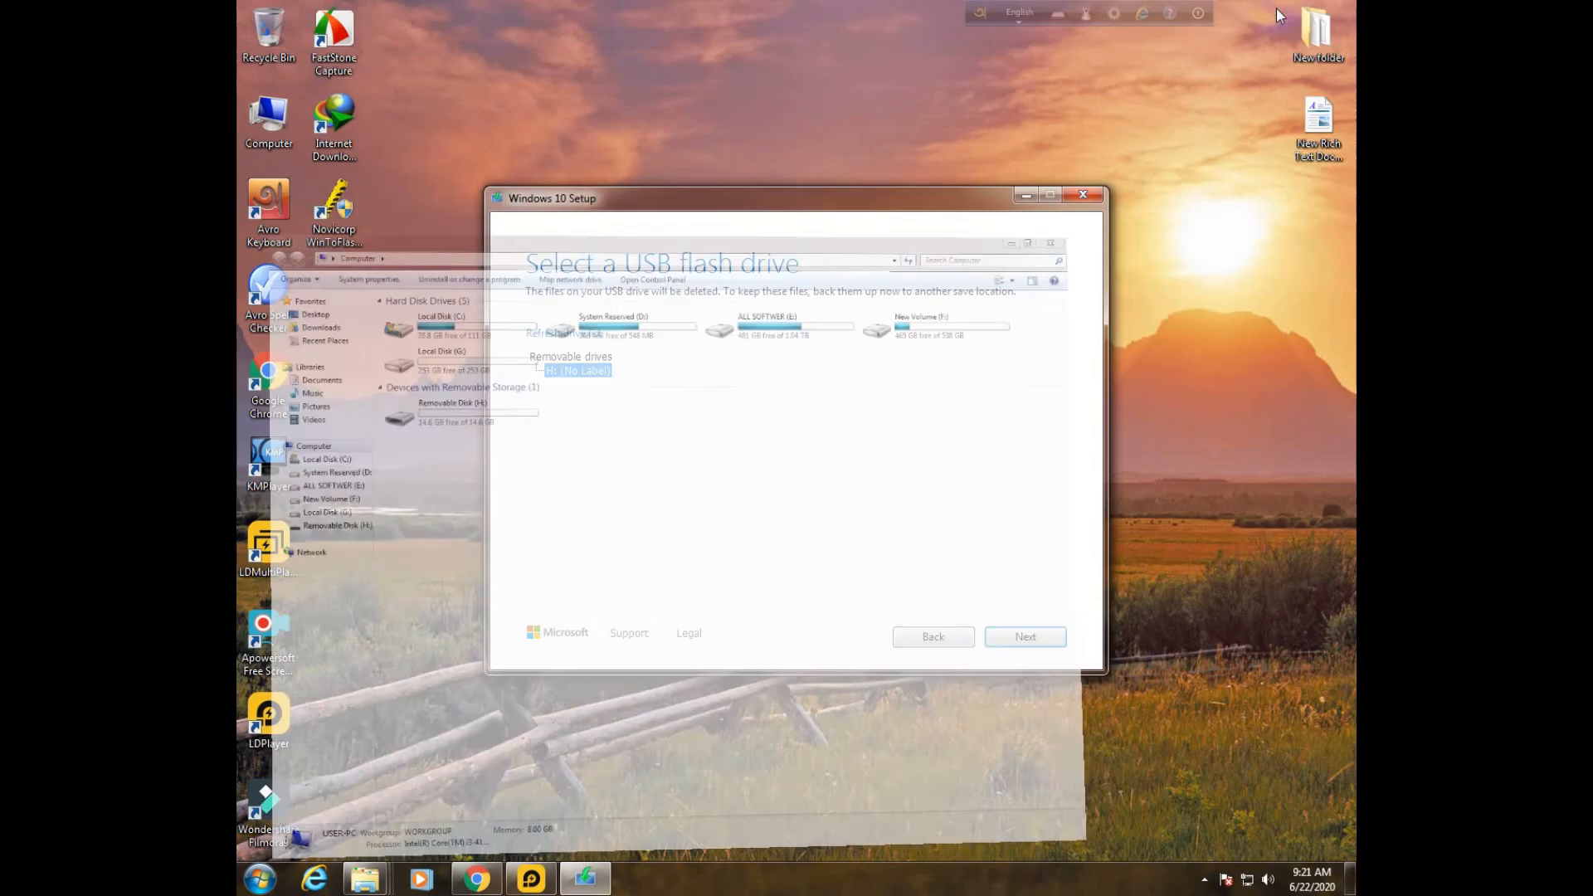
click(1029, 635)
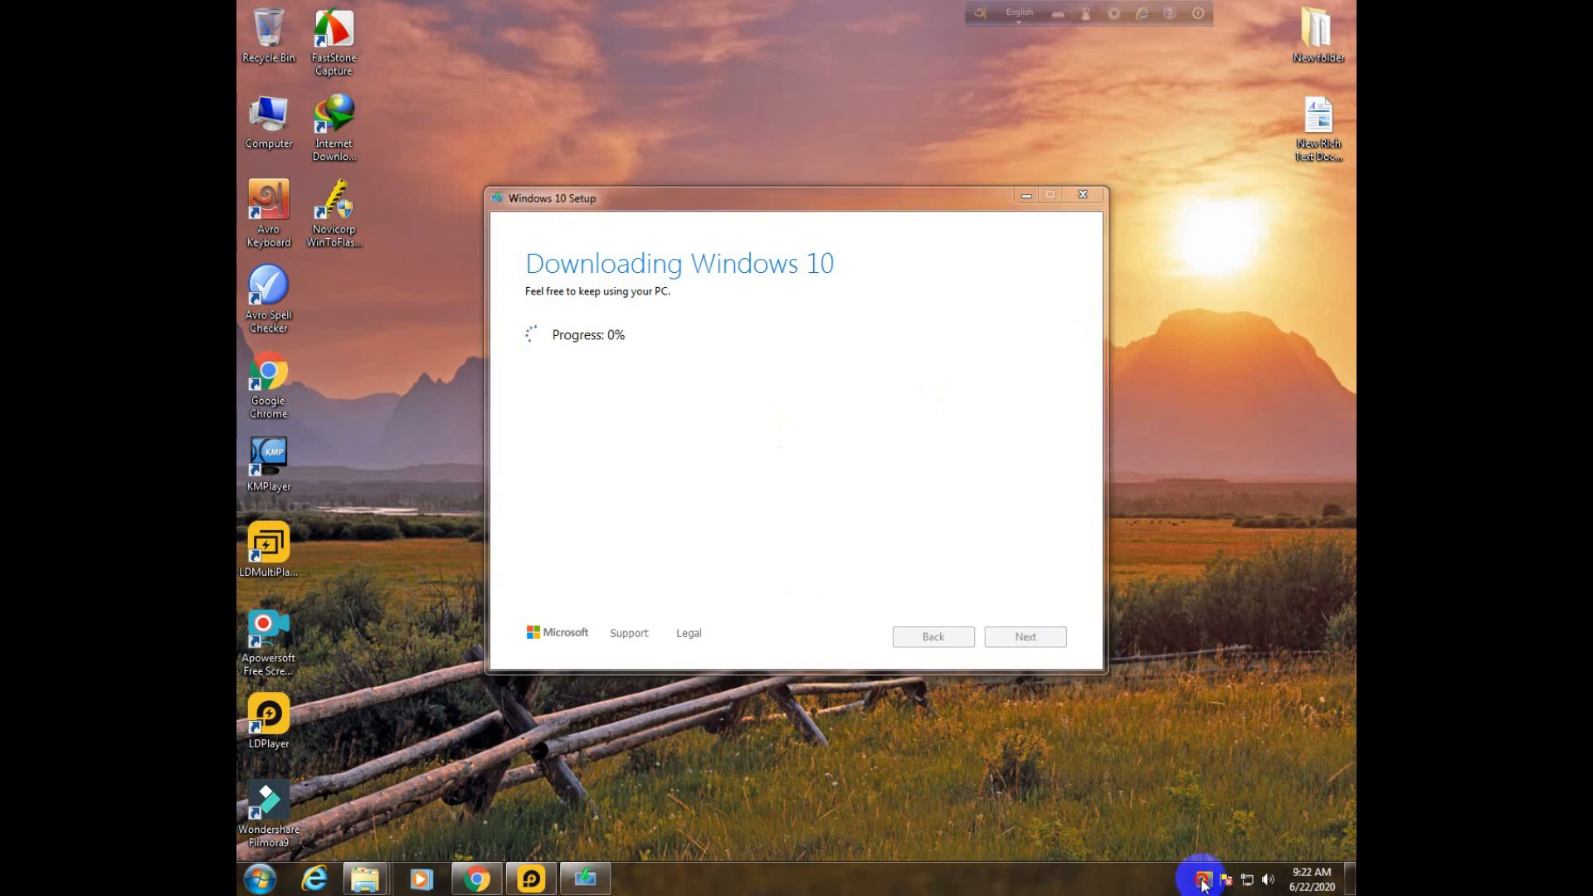
click(1204, 879)
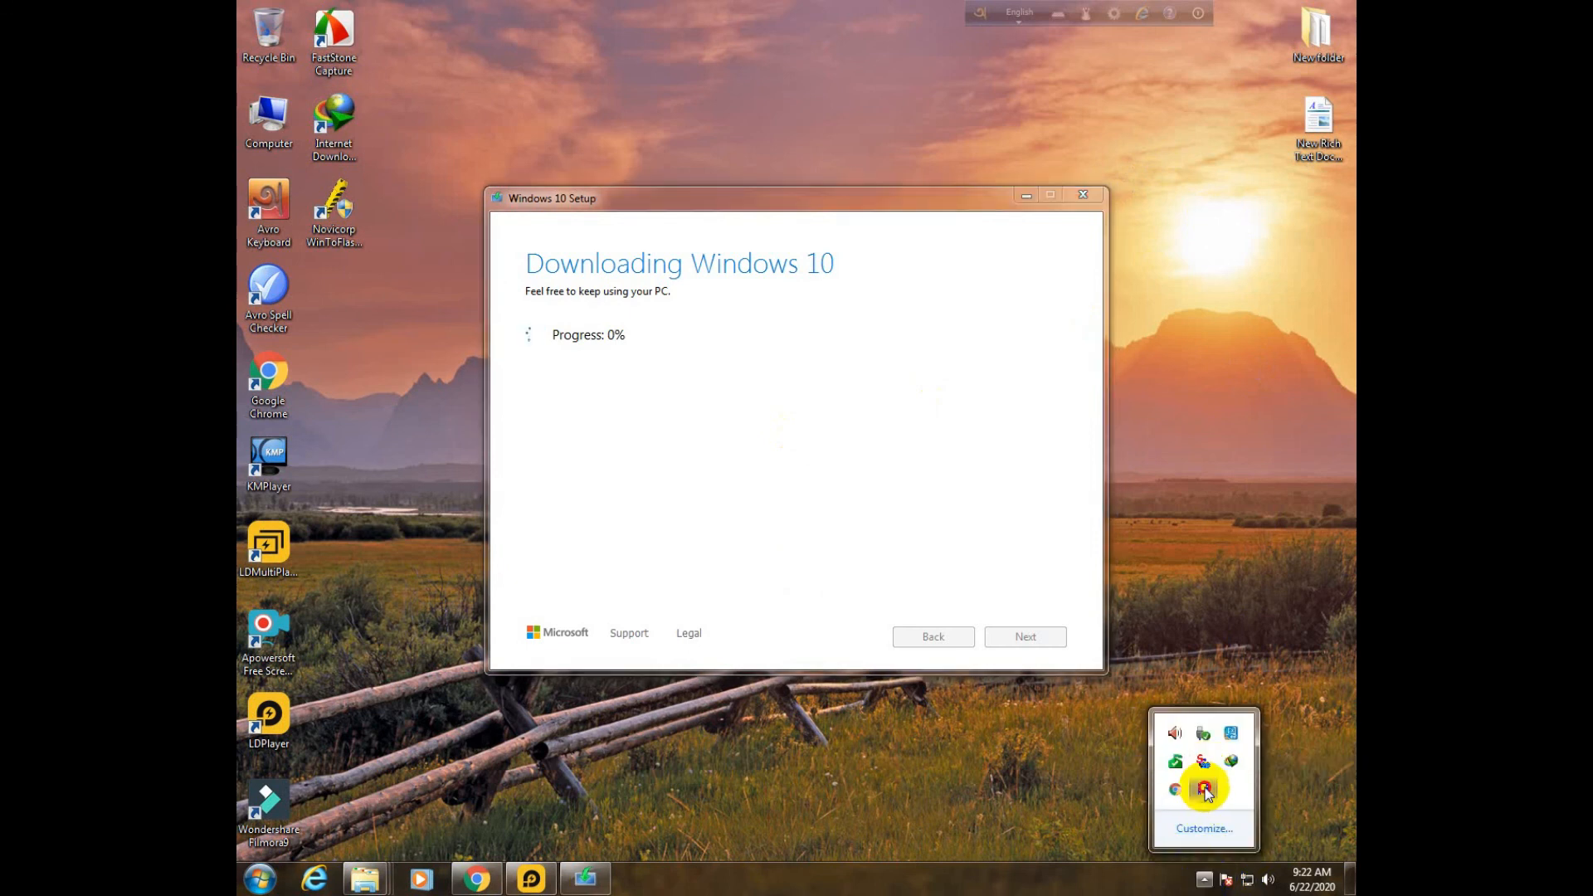